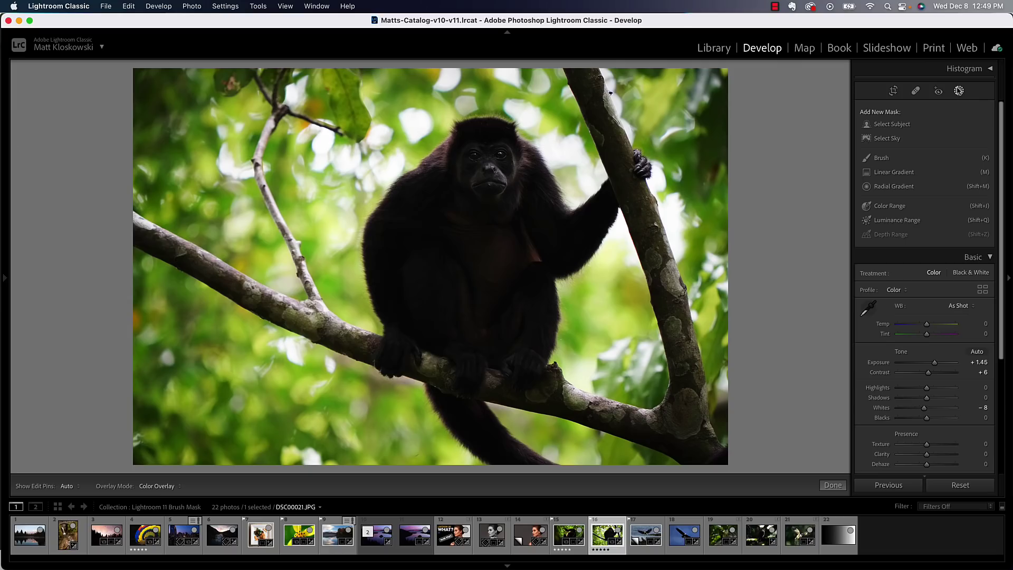
Step: Mask the monkey with Select Subject and brighten it to Exposure 0.48 and Shadows 22
click(899, 128)
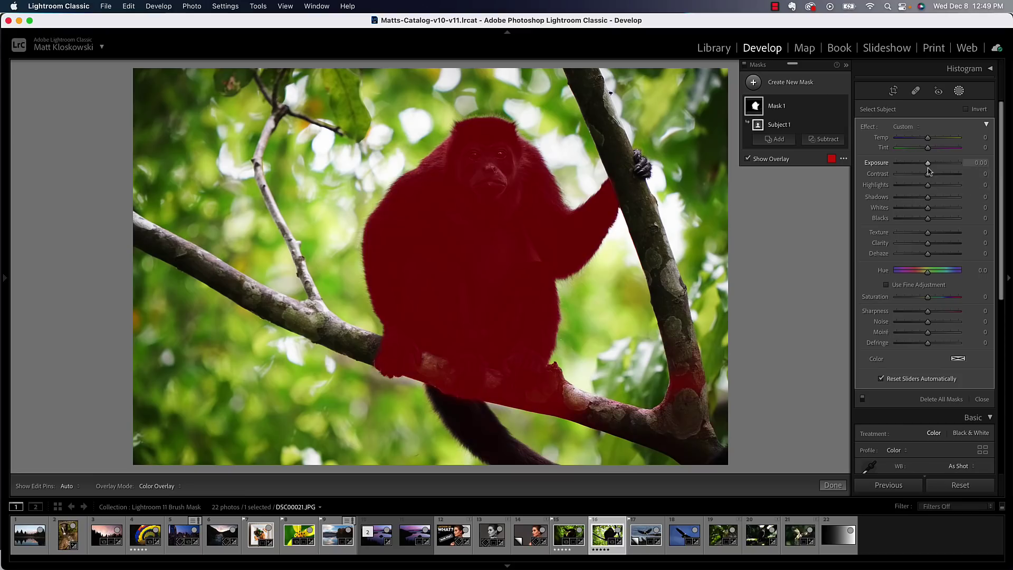
key(o)
drag(928, 163, 931, 163)
drag(927, 198, 935, 201)
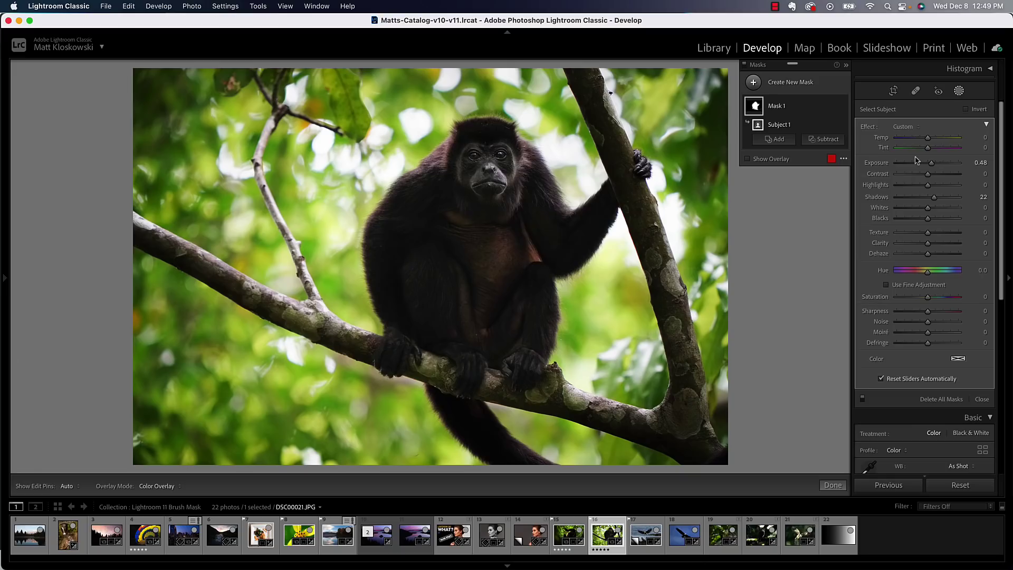
key(o)
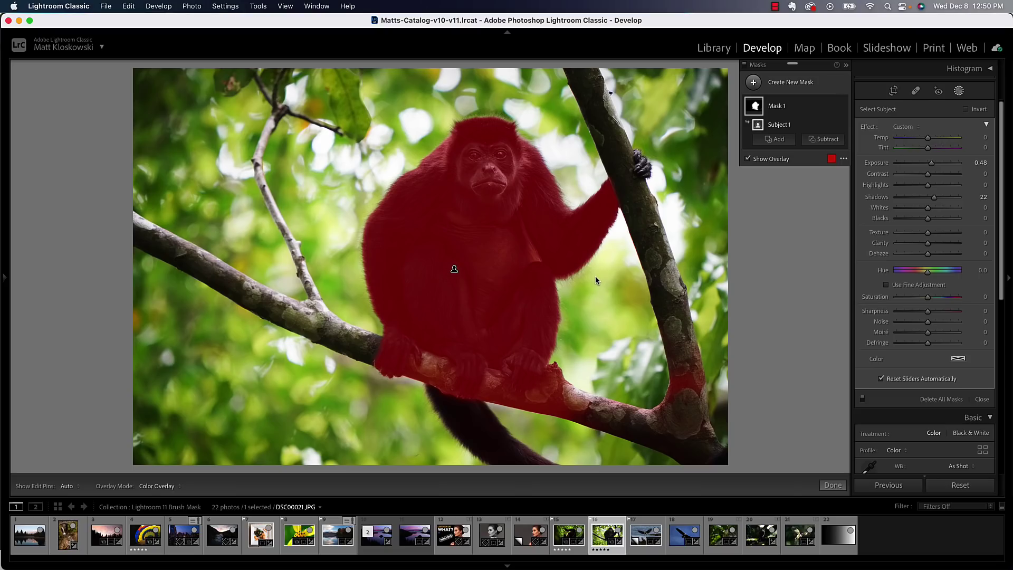
Step: Brush away the branch beneath the monkey from the subject mask
click(821, 140)
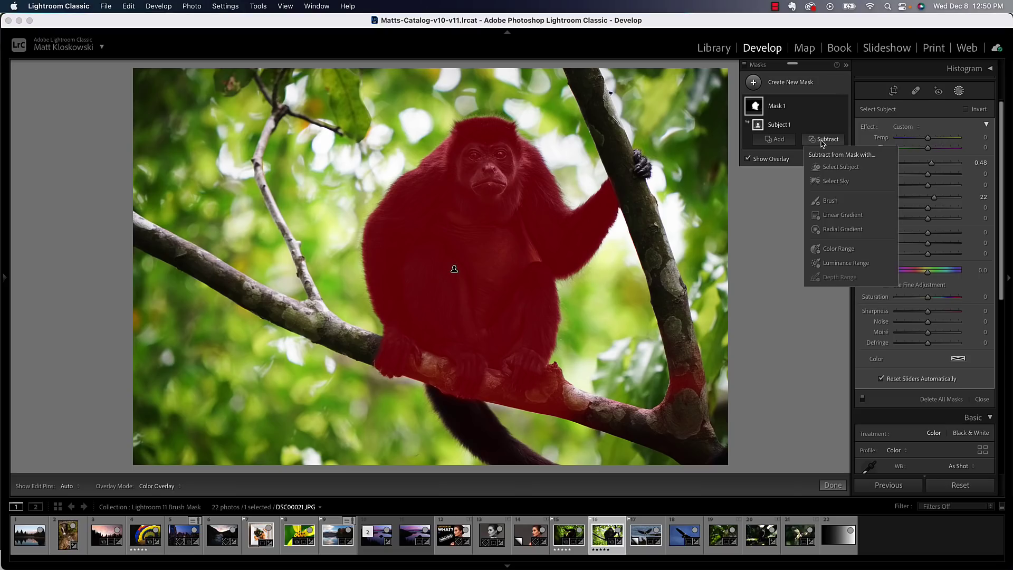
click(829, 201)
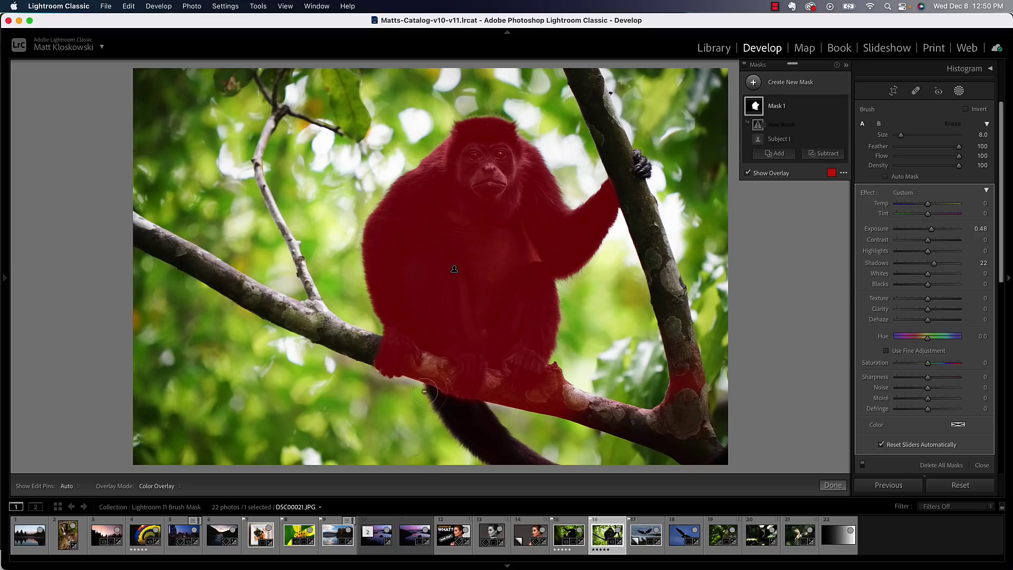
key(h)
key(bracketright)
mouse_move(442, 391)
mouse_down()
mouse_move(480, 395)
mouse_move(489, 376)
mouse_move(496, 392)
mouse_move(548, 413)
mouse_move(565, 389)
mouse_move(591, 403)
mouse_move(715, 357)
mouse_move(581, 422)
mouse_up()
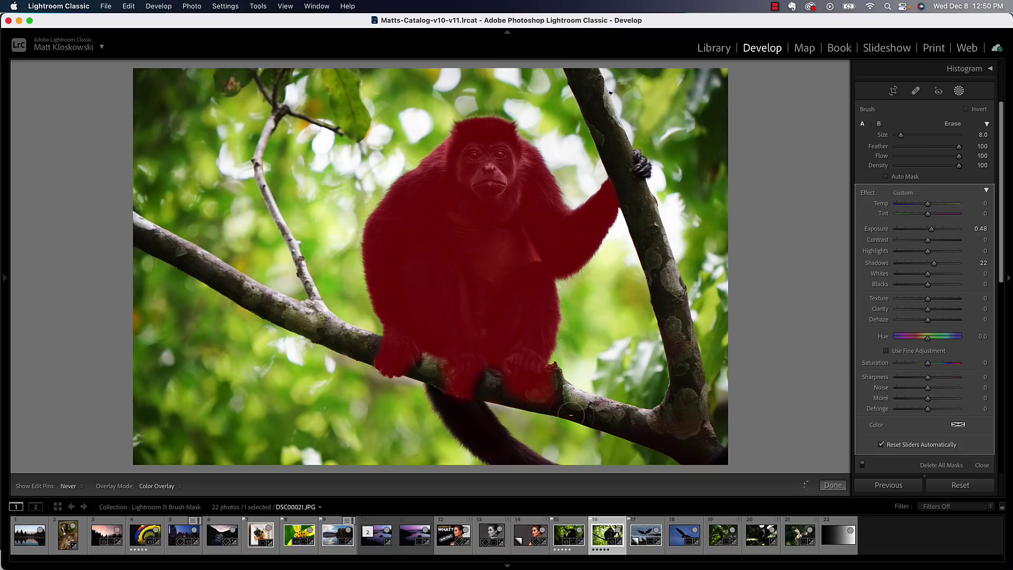
key(h)
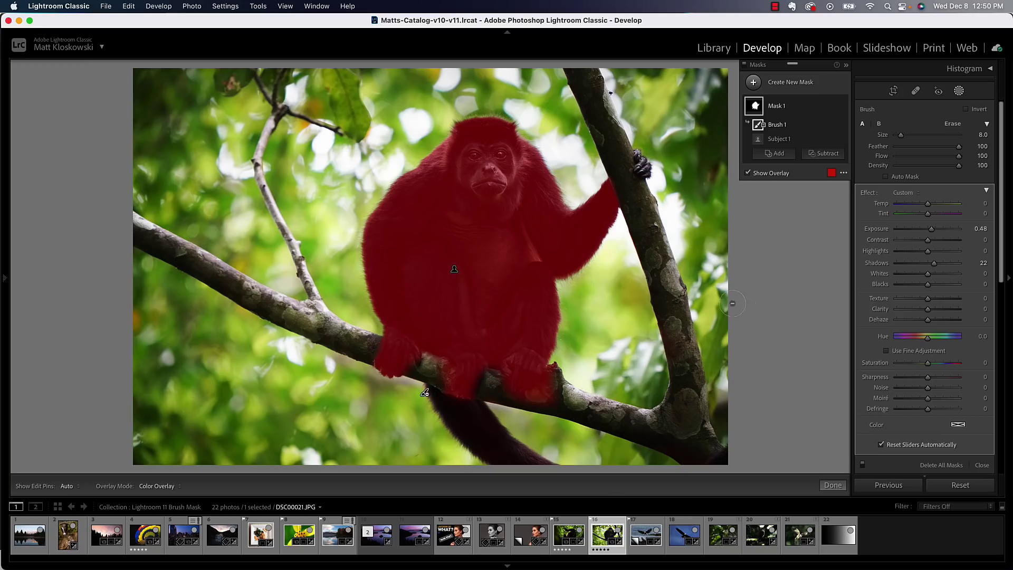
Step: Brush the monkey's hanging tail and gripping hand into the mask
right_click(766, 159)
click(782, 217)
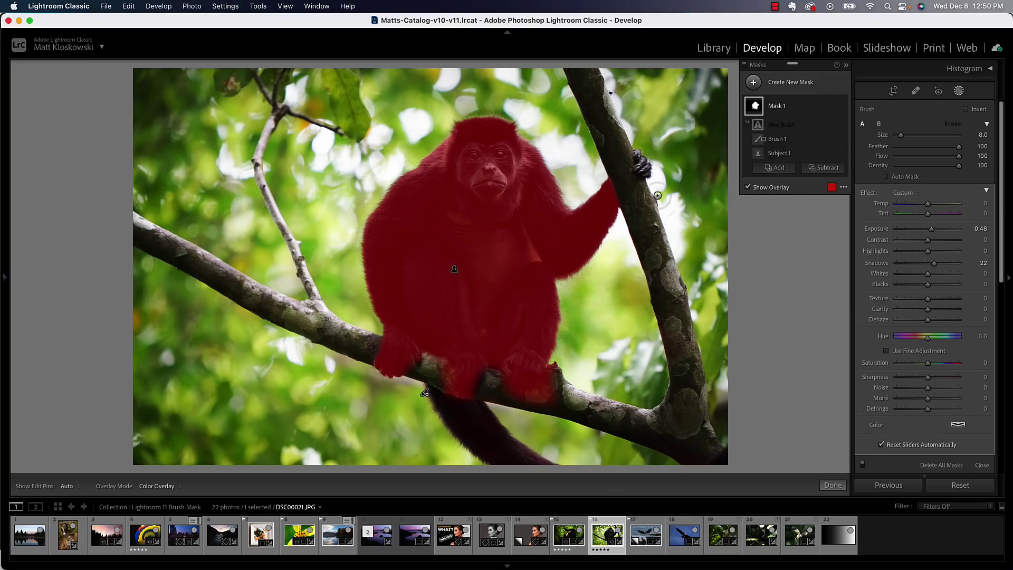
key(h)
mouse_move(468, 415)
mouse_down()
mouse_move(448, 399)
mouse_move(485, 444)
mouse_move(524, 466)
mouse_move(484, 426)
mouse_up()
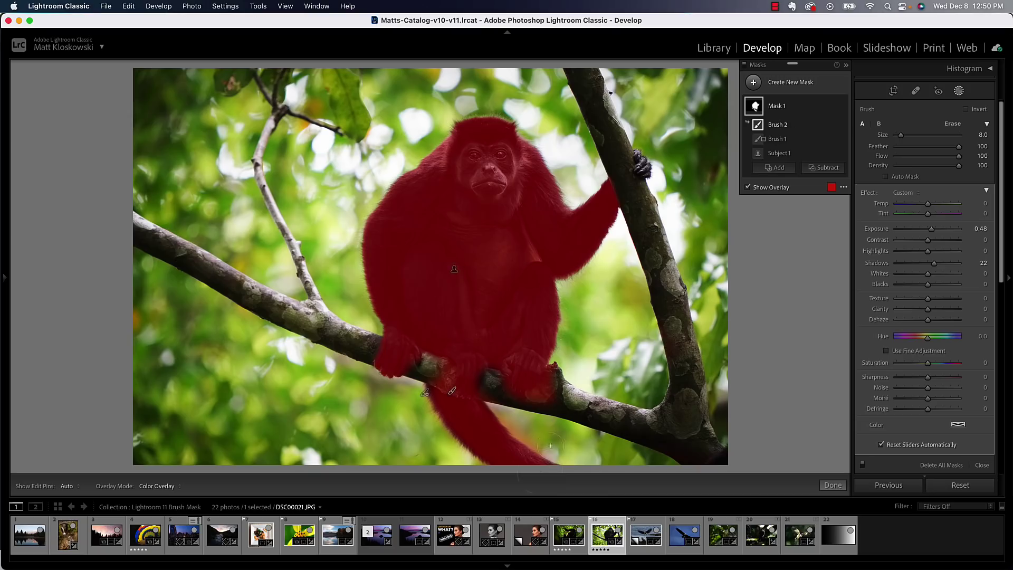
key(h)
key(bracketleft)
key(bracketleft)
key(h)
drag(643, 168, 640, 160)
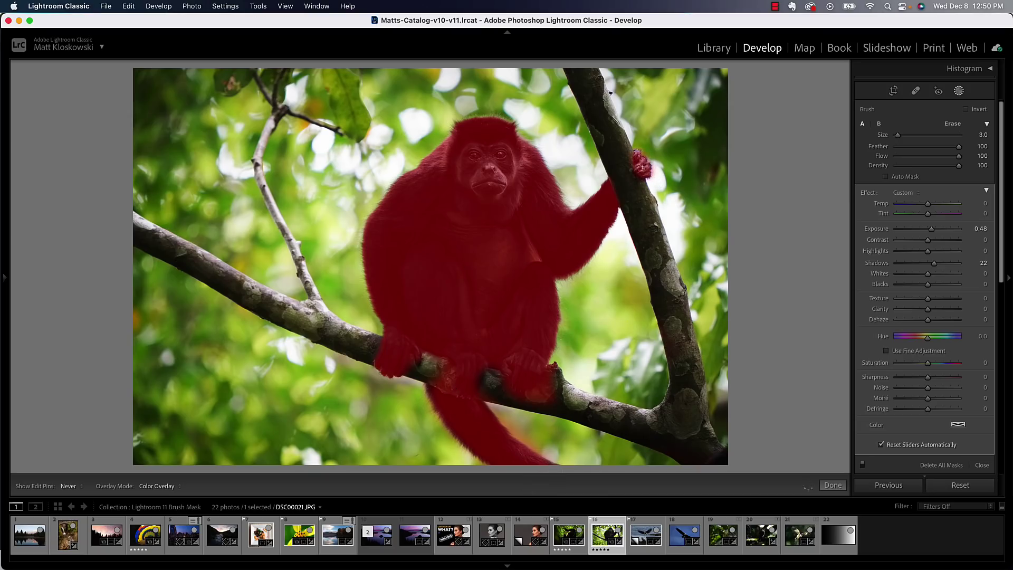
key(h)
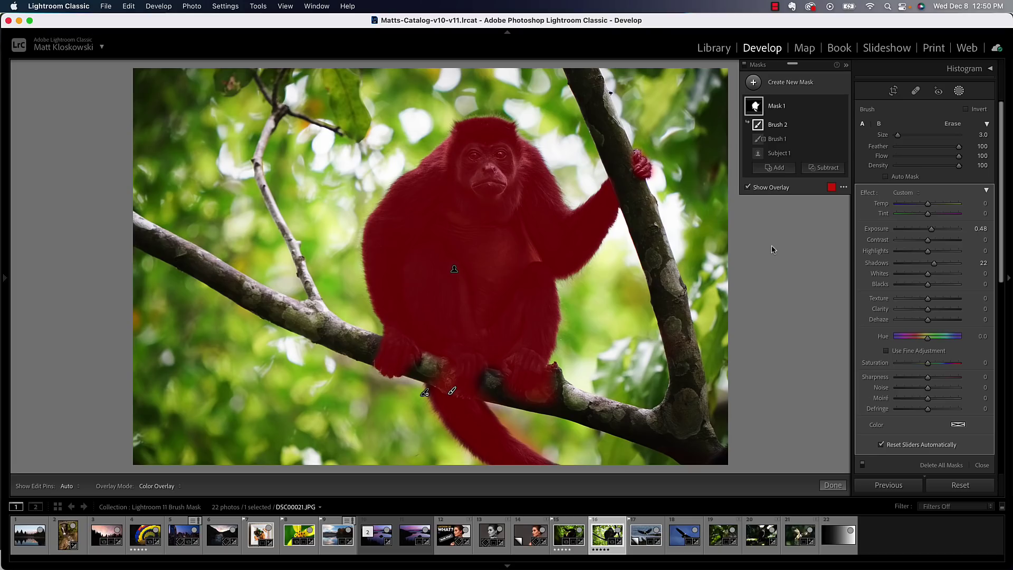
Step: Lower the masked monkey's Shadows to 19
key(o)
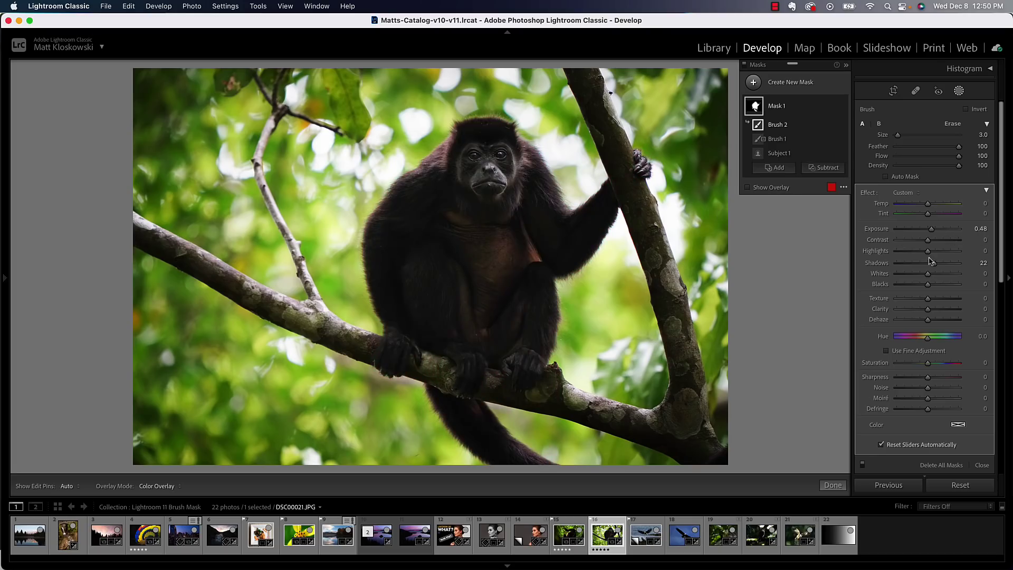
drag(935, 266, 935, 266)
mouse_move(799, 141)
mouse_move(763, 127)
Step: Duplicate the monkey mask as Mask 1 Copy
click(754, 107)
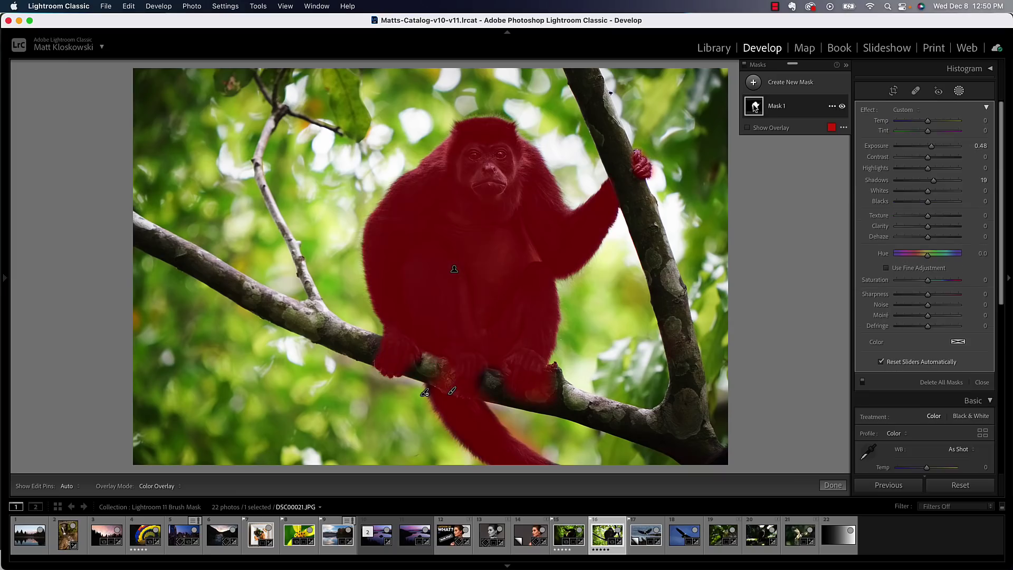
click(832, 108)
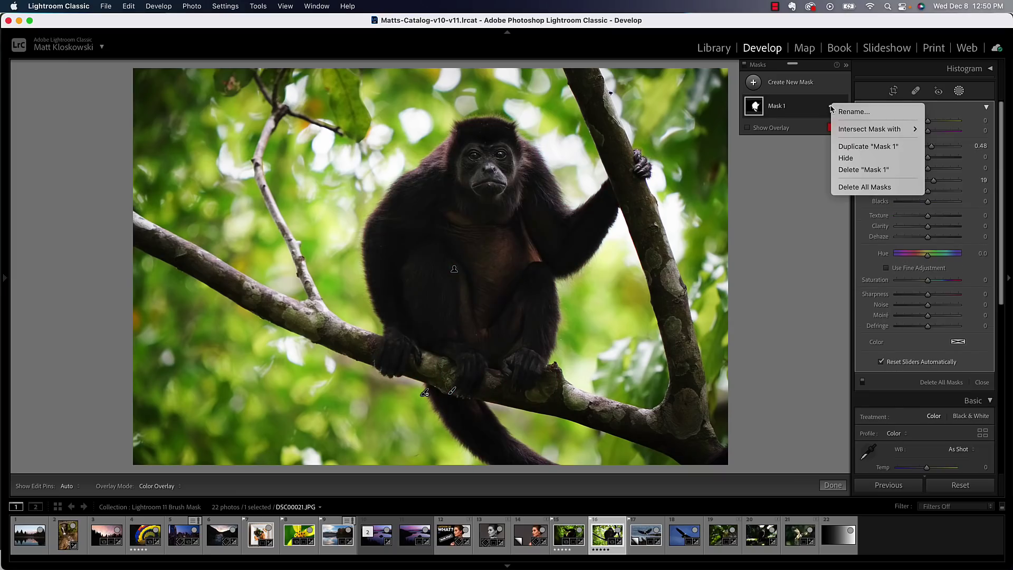
click(857, 146)
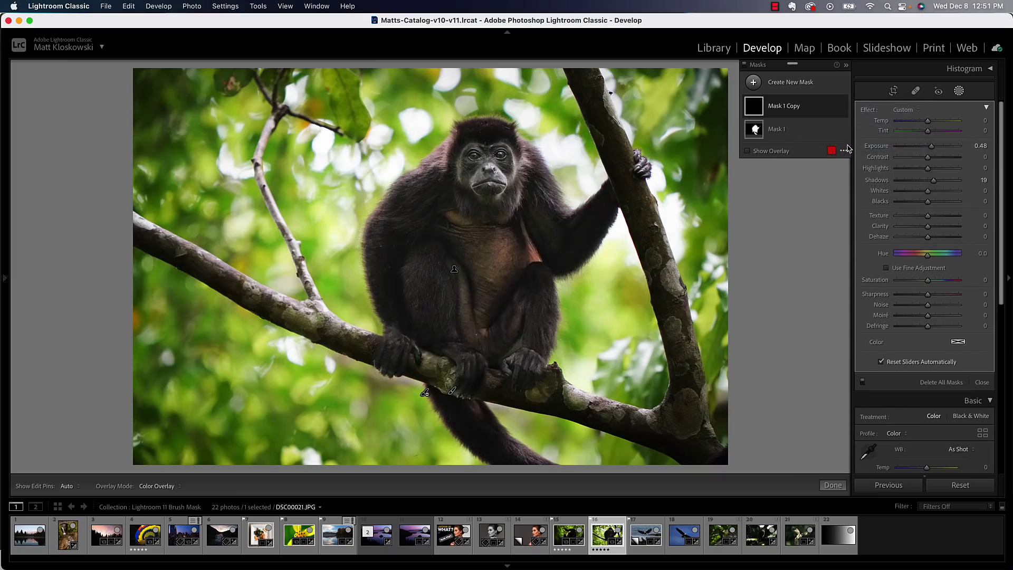
Step: Invert Subject 1 in the copy so it covers the background, then darken it
click(754, 106)
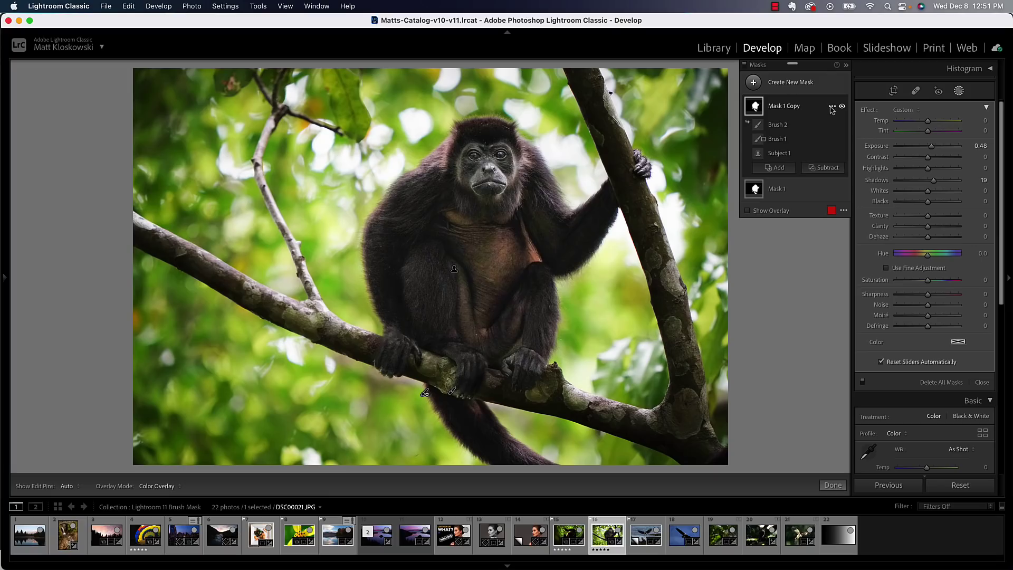
click(832, 106)
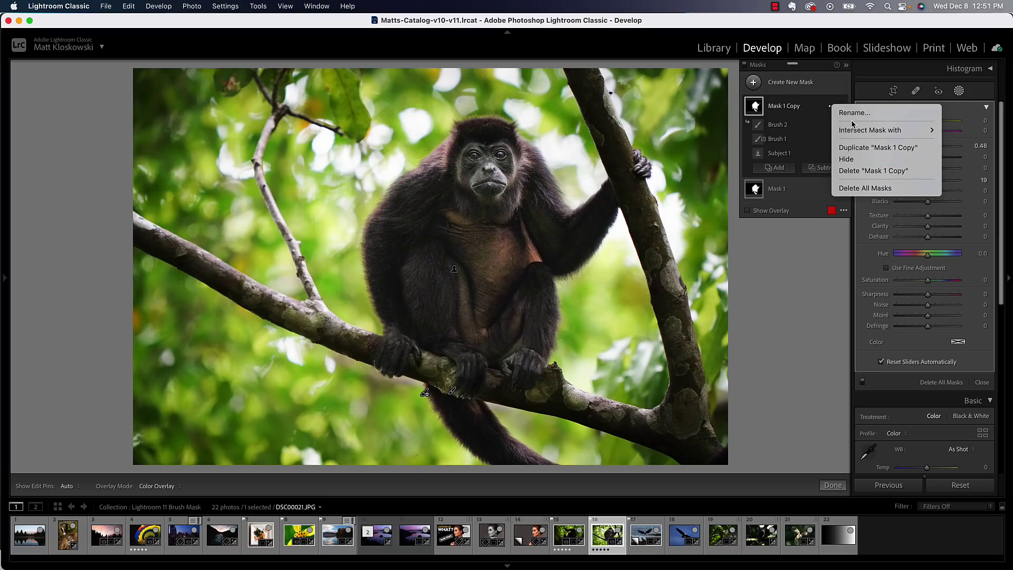
click(778, 126)
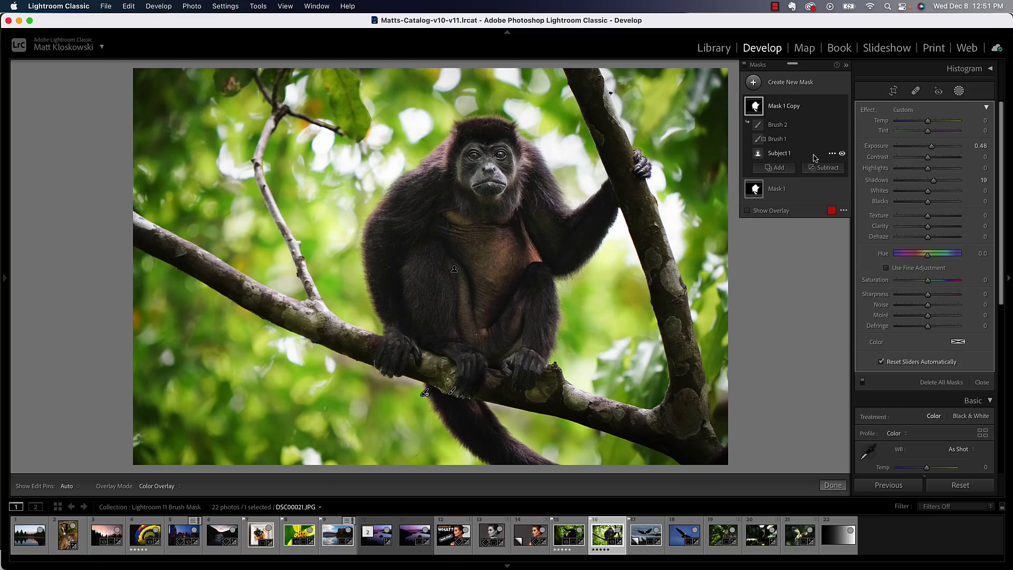
click(832, 154)
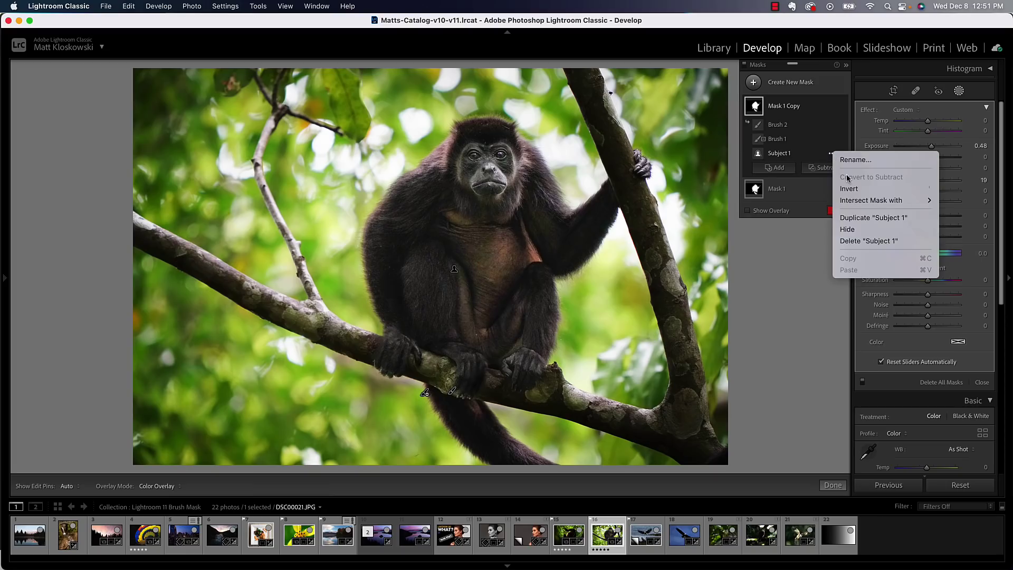
click(848, 190)
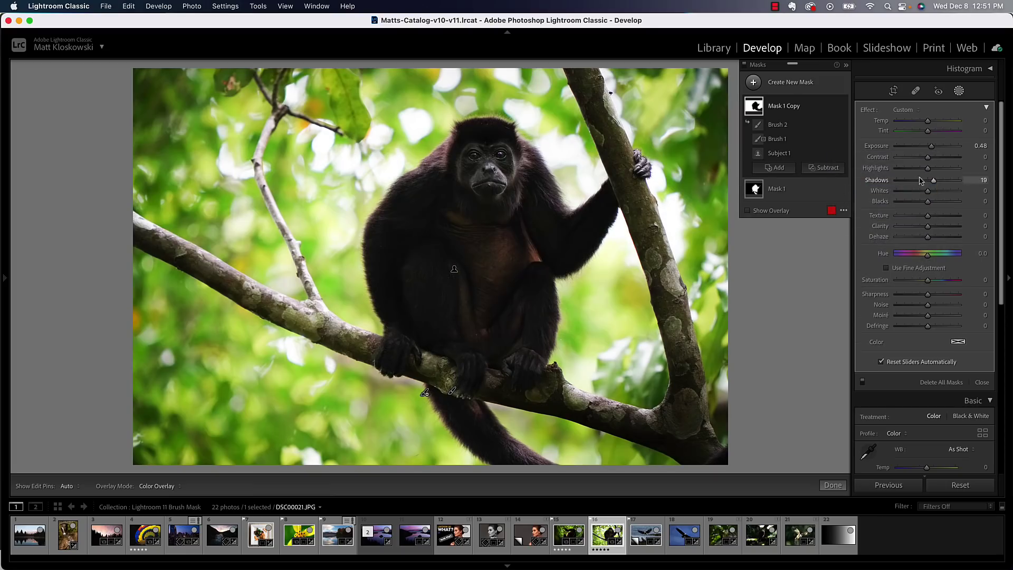
drag(931, 146, 925, 147)
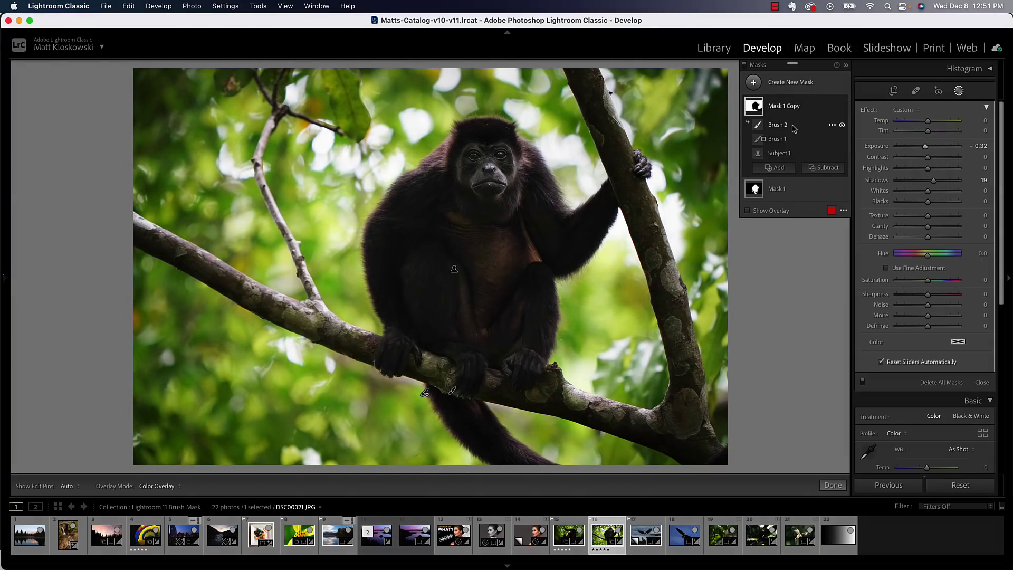
Step: Leave Brush 2 of the background mask unchanged, closing its options without any choice
click(832, 127)
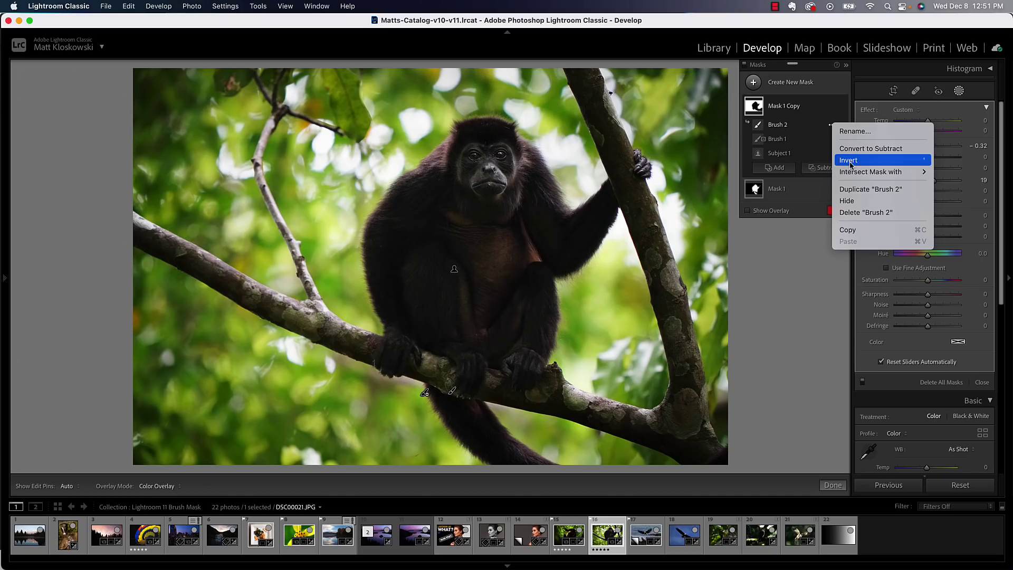
click(820, 87)
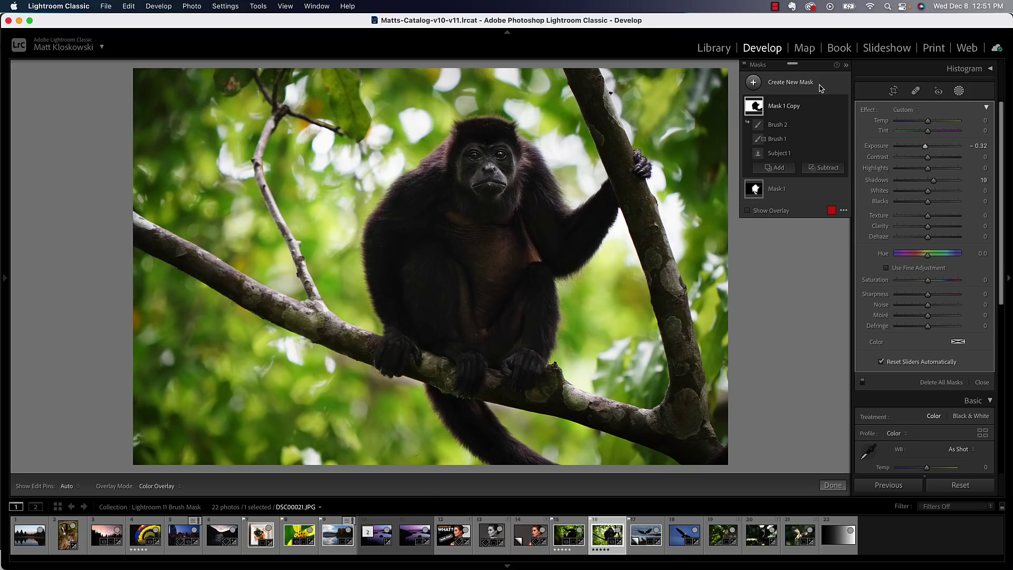
Step: Review the background mask copy's subject and brush components in the Masks panel
mouse_move(792, 105)
mouse_move(794, 140)
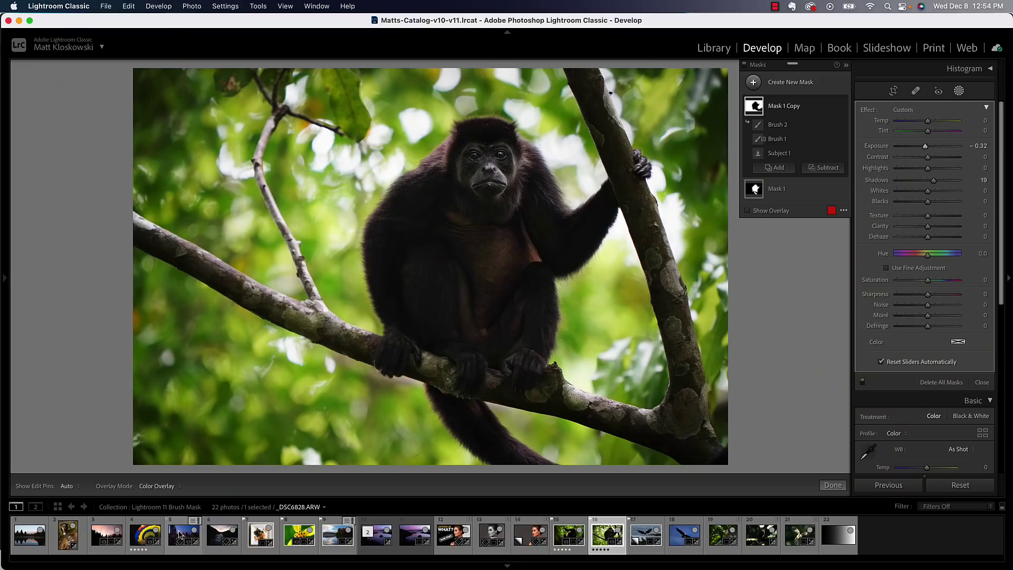
Step: Open the Chicago skyline _DSC6828.ARW and compare it with its Before view
click(179, 534)
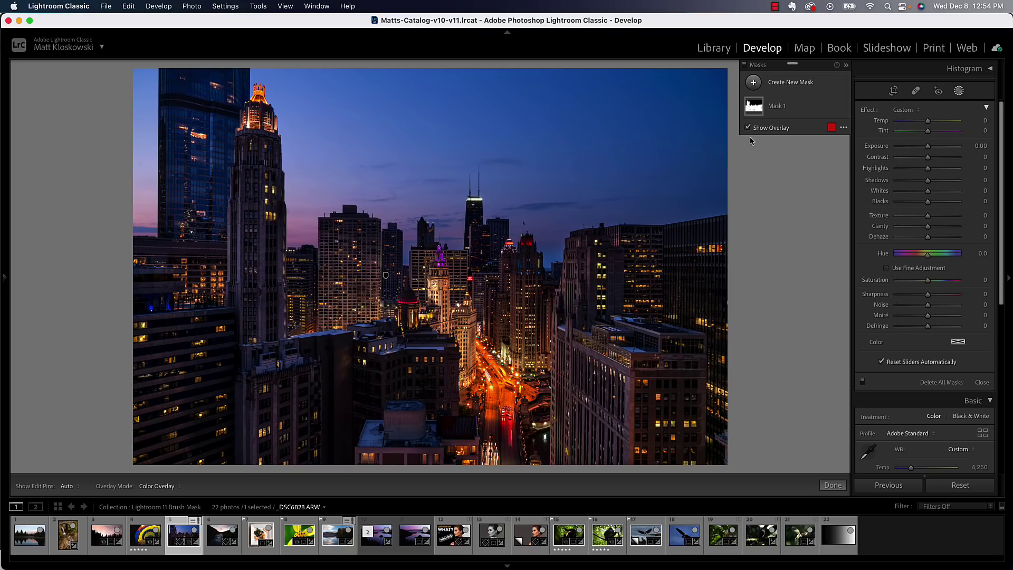
mouse_move(769, 111)
key(backslash)
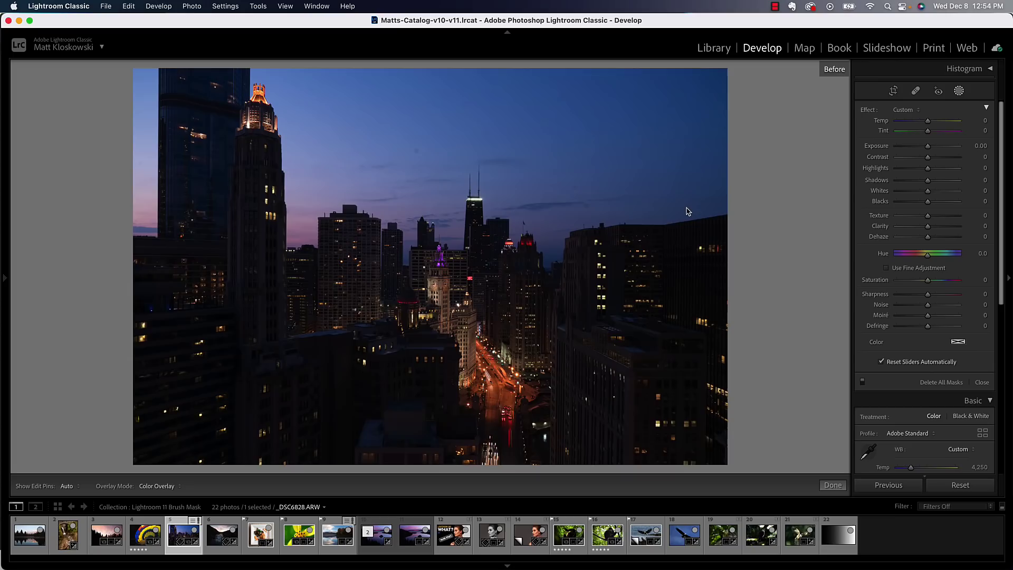
key(backslash)
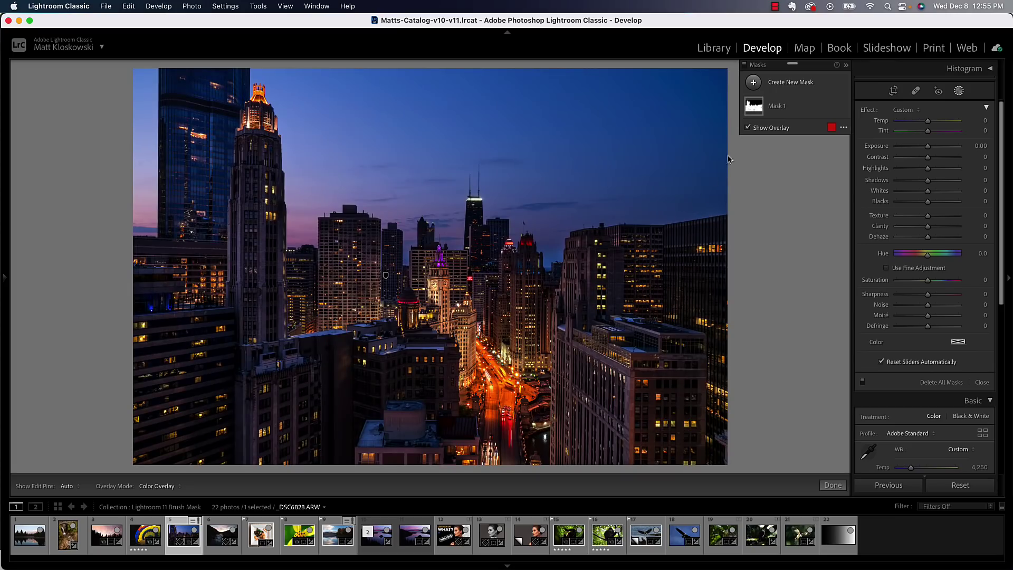
Step: Add a Select Sky mask with Exposure 0.34, Tint 17, Saturation 11 and Highlights -7
click(753, 83)
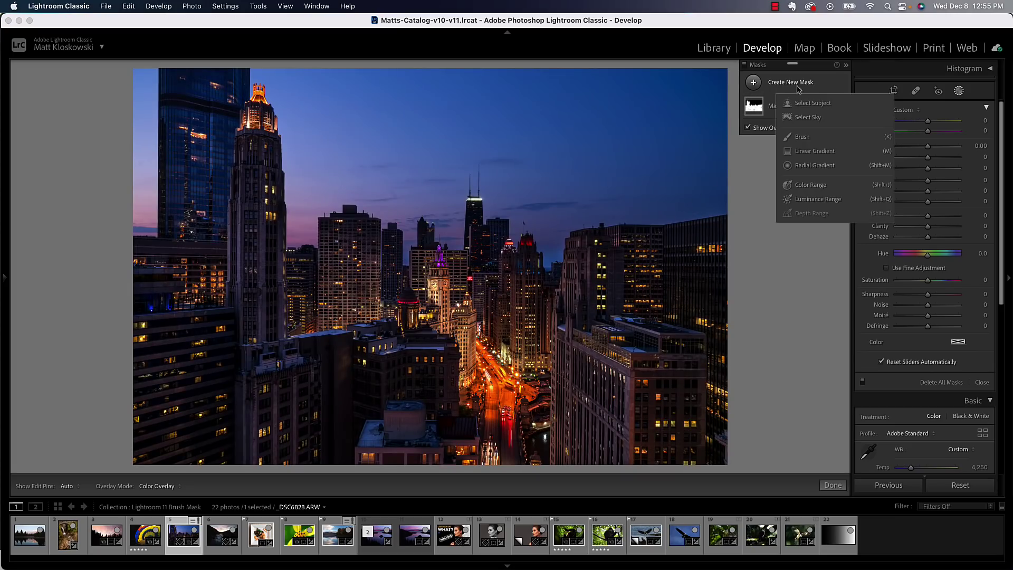
click(811, 118)
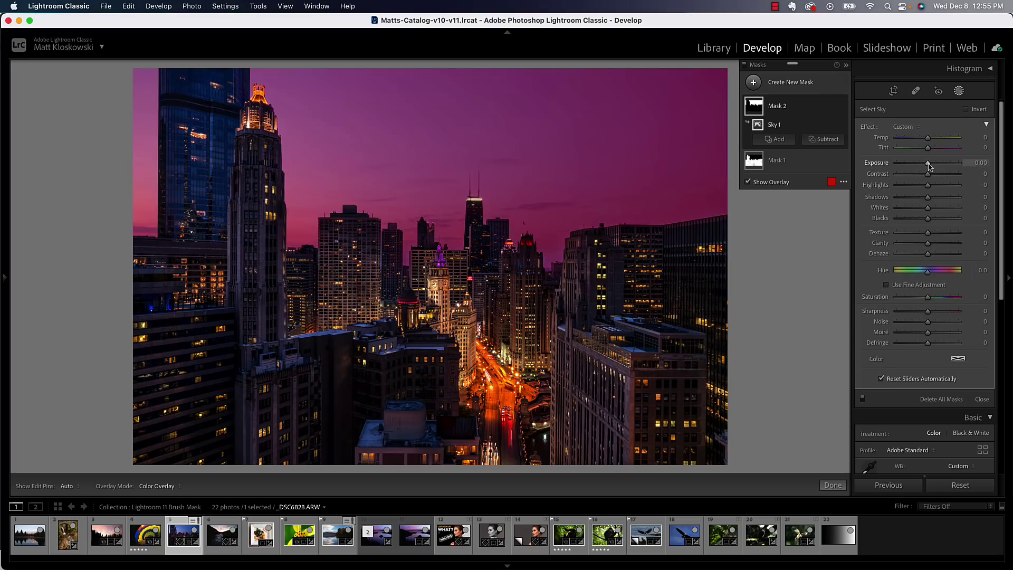
drag(928, 164, 930, 167)
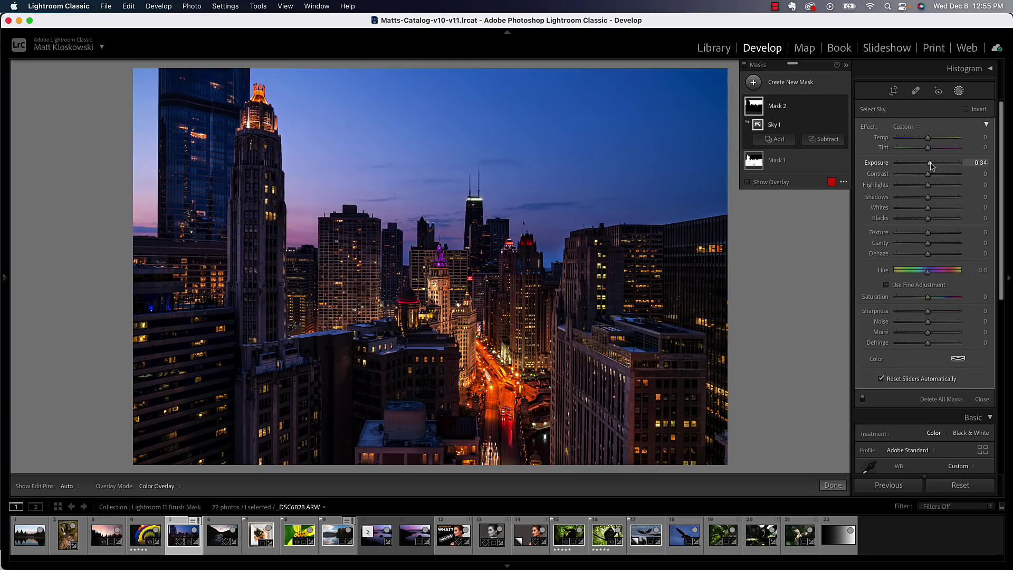
drag(928, 298, 931, 301)
drag(927, 148, 933, 152)
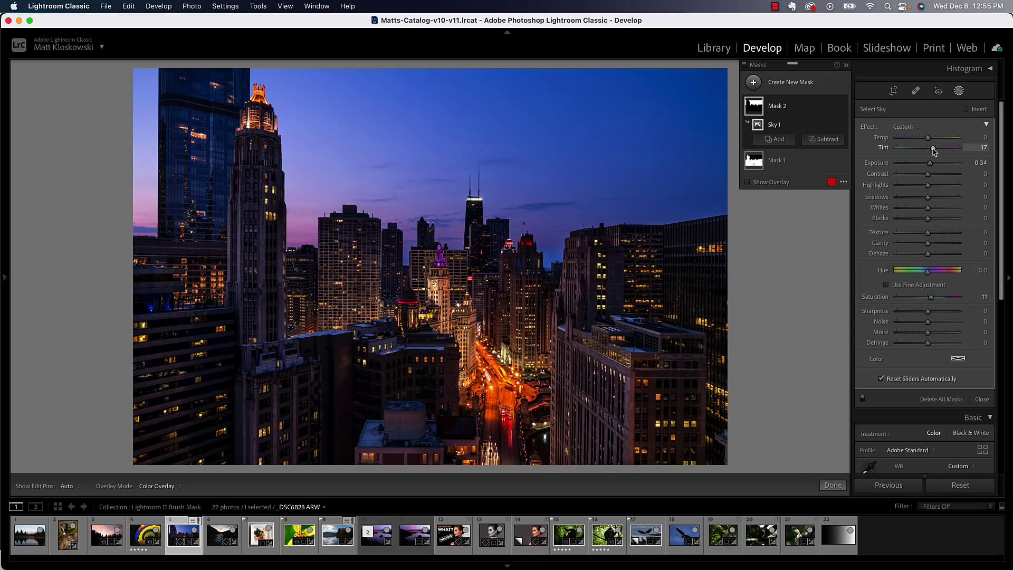
drag(927, 185, 924, 190)
click(832, 107)
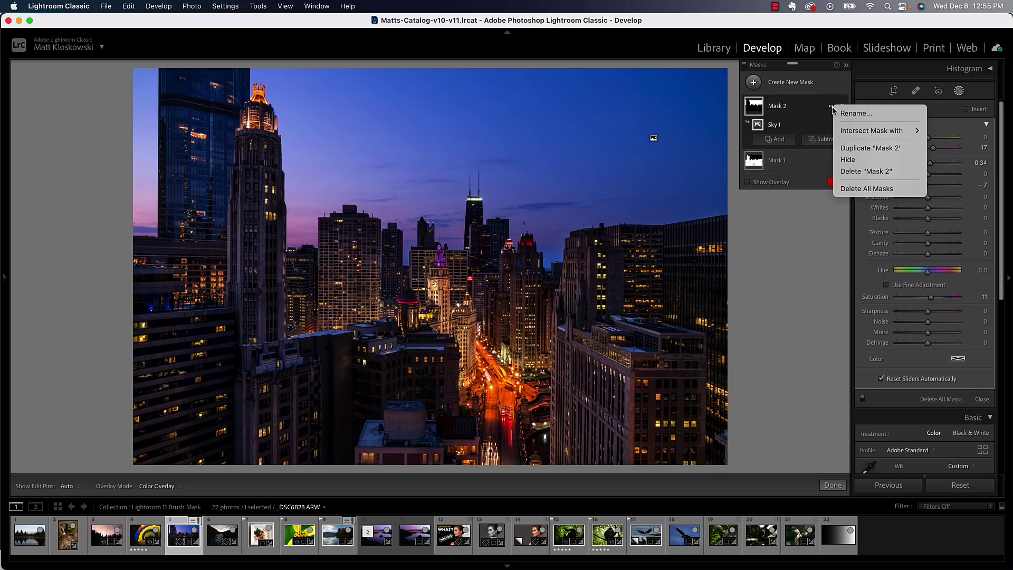
Step: Delete the sky mask and open _DSC6828.ARW in Adobe Photoshop 2022
click(850, 171)
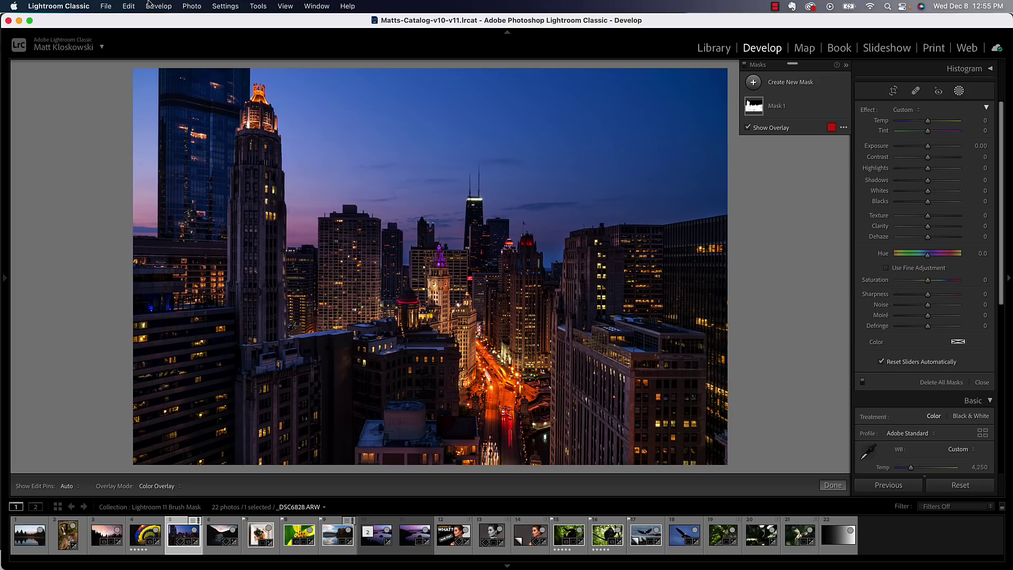
click(184, 6)
mouse_move(201, 70)
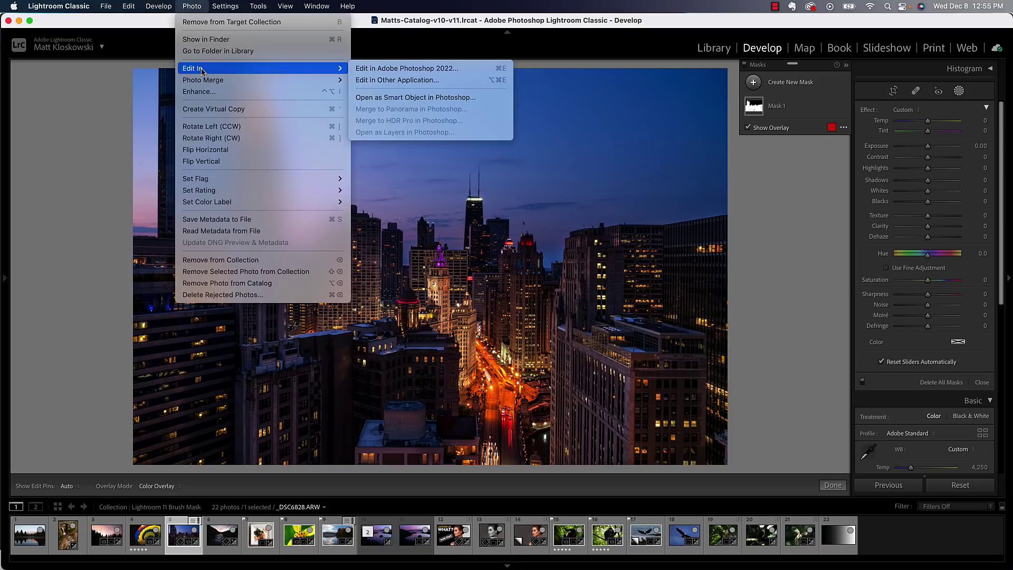
click(479, 72)
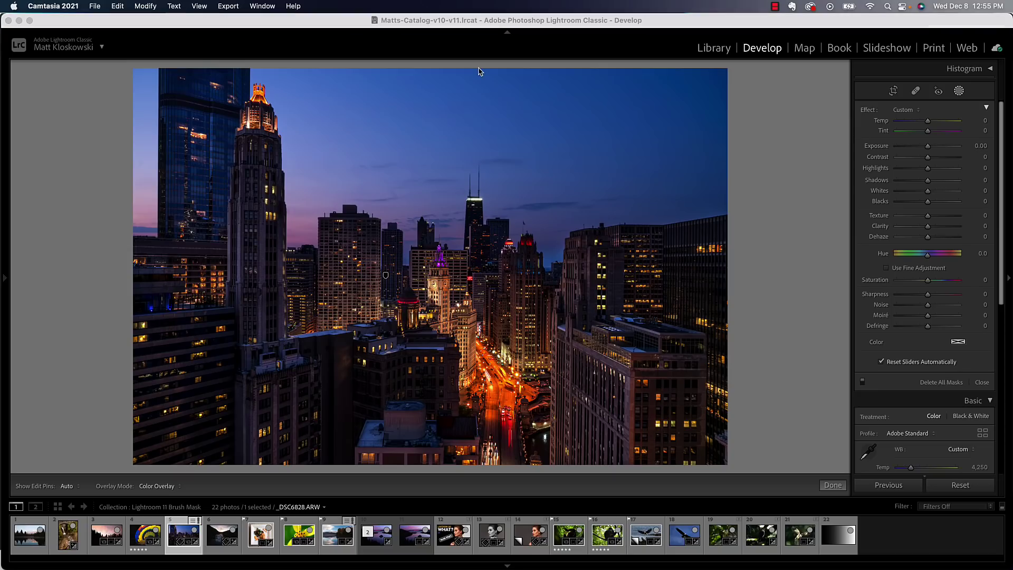
key(super+Tab)
key(super+Tab)
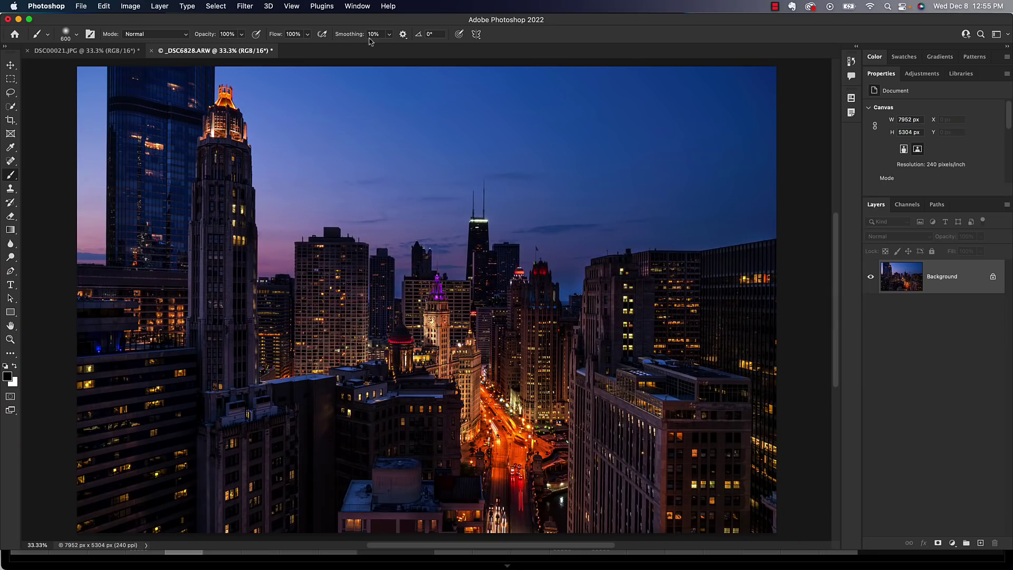
Step: Select the sky above the Chicago skyline with Select > Sky, switching to the Quick Selection Tool
click(215, 6)
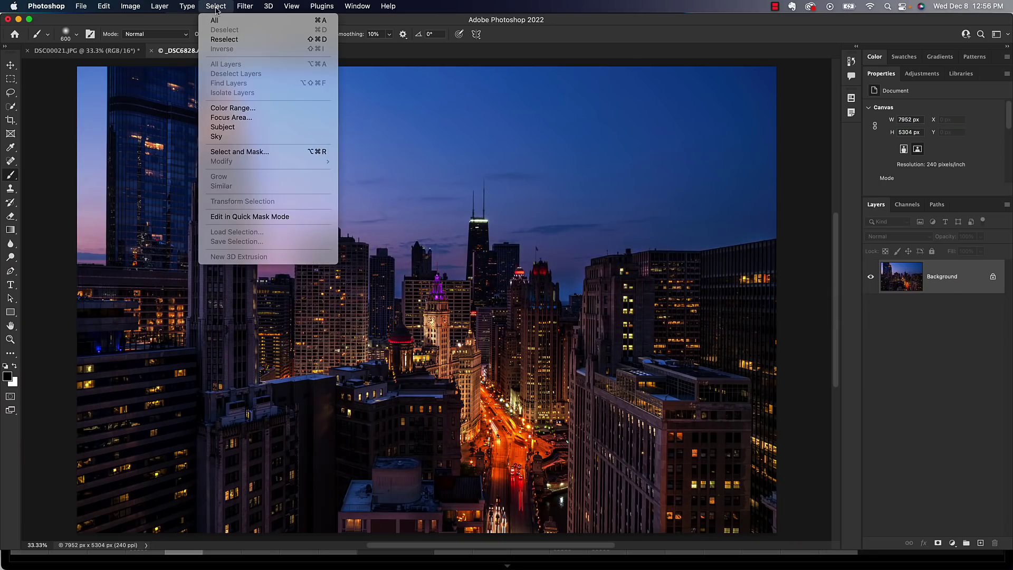
click(216, 136)
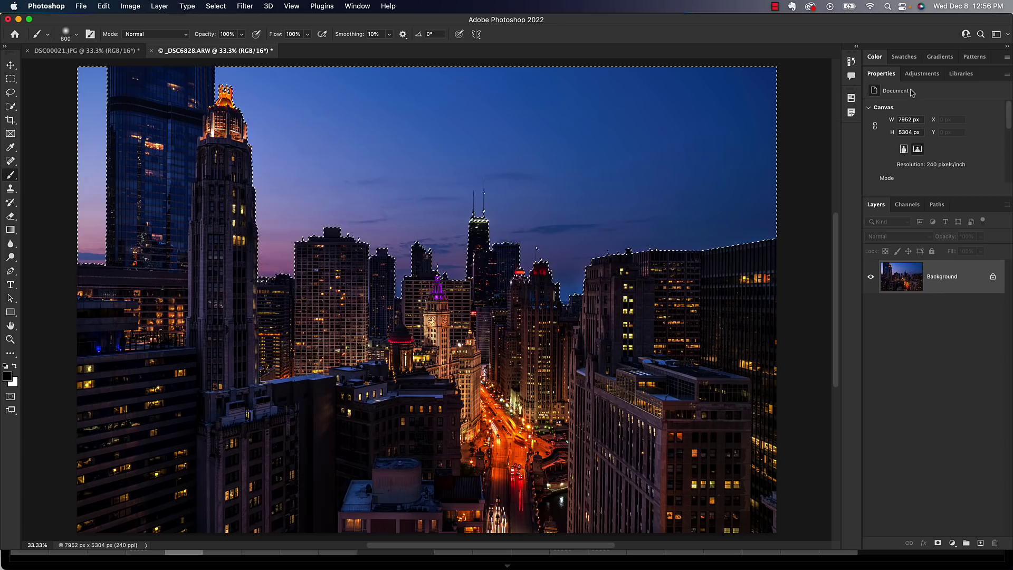
click(15, 109)
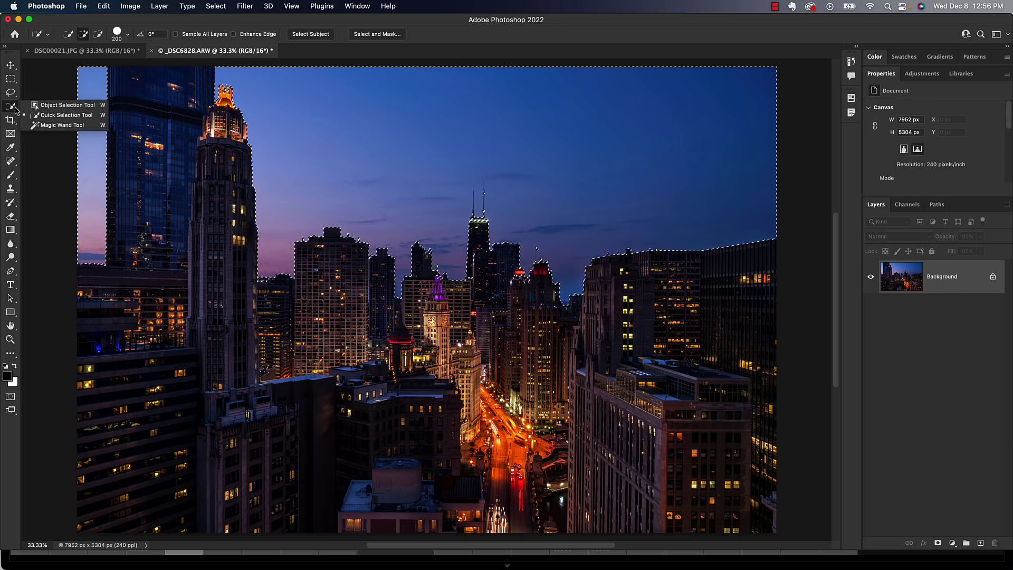
click(67, 116)
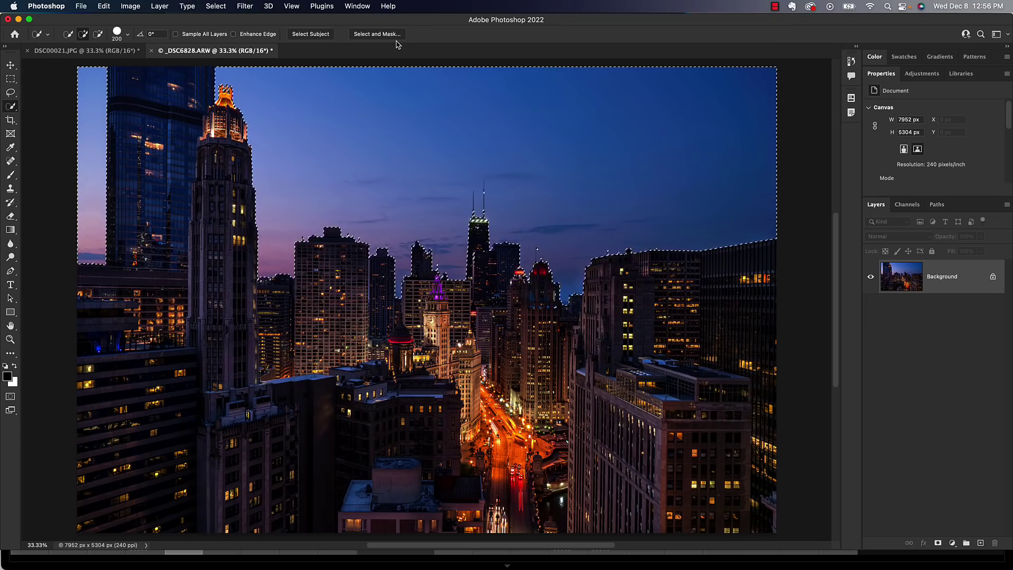
click(210, 8)
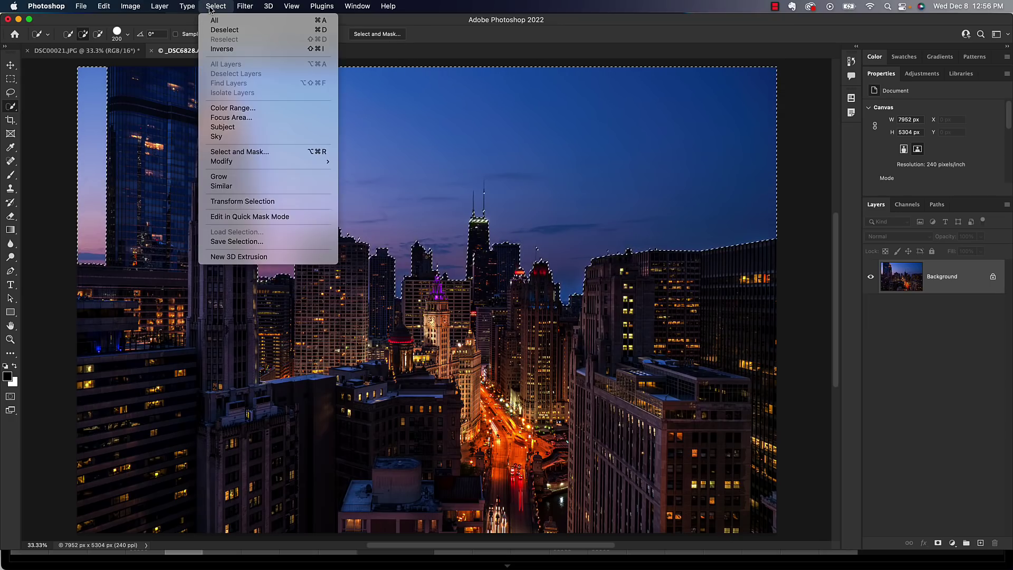
click(210, 7)
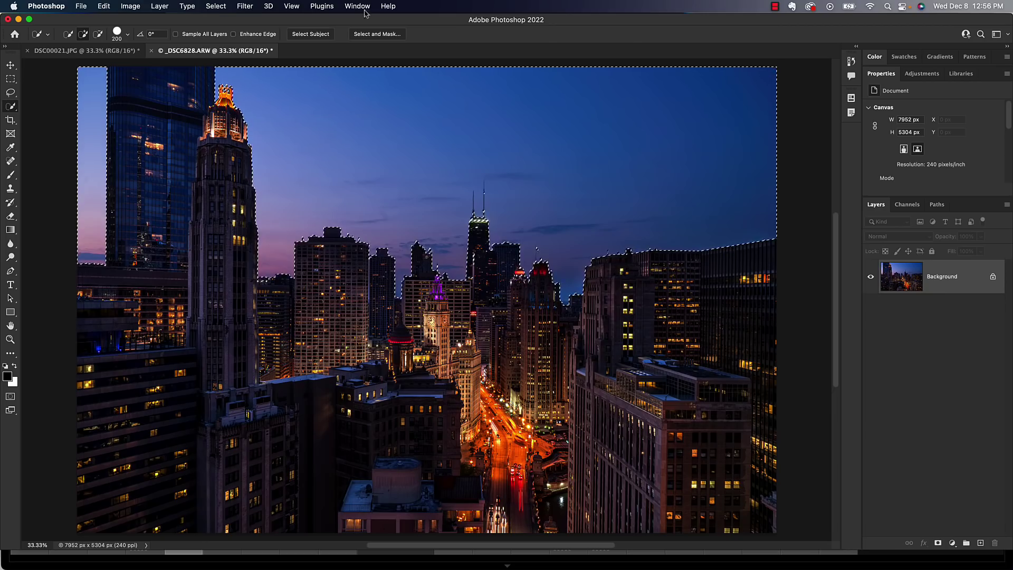
Step: Add a sky-masked Brightness/Contrast adjustment layer at Brightness 18
click(920, 75)
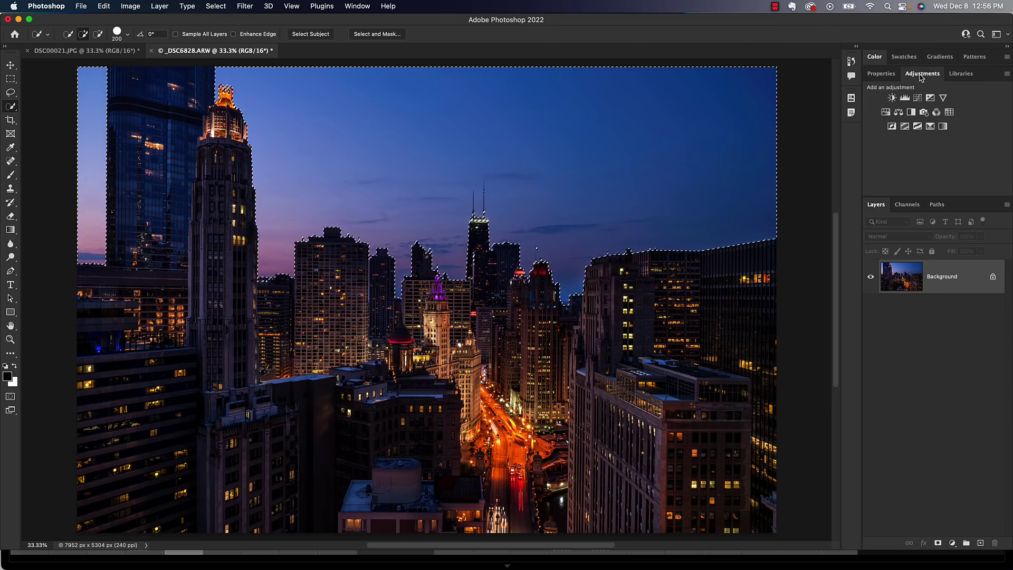
click(891, 99)
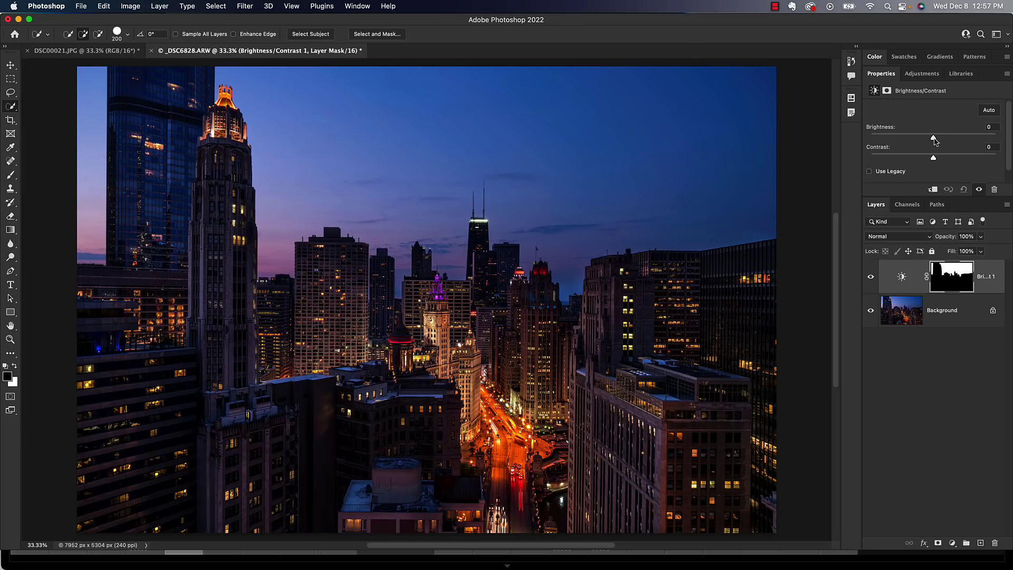
drag(932, 137, 943, 139)
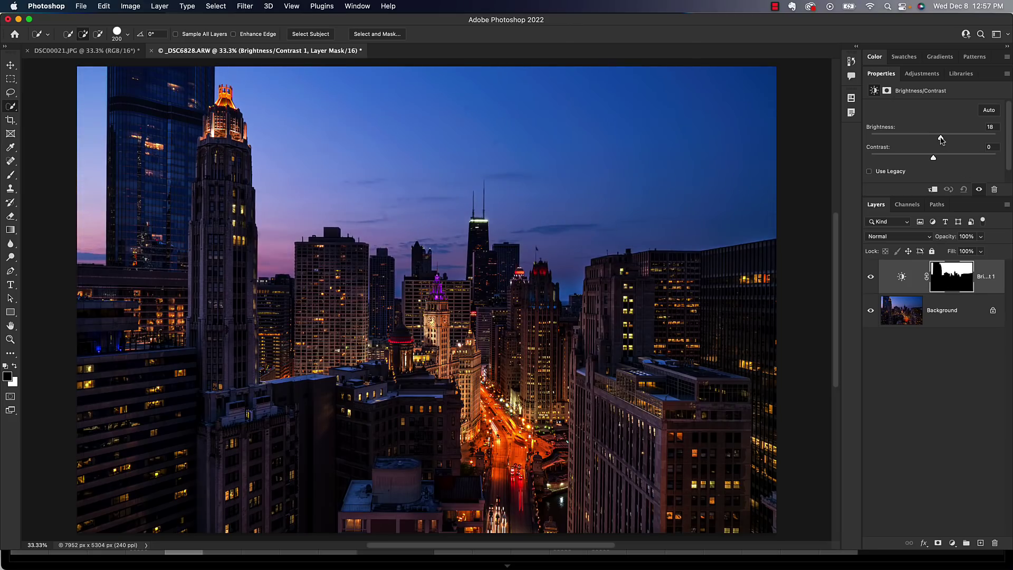
Step: Add a Hue/Saturation adjustment layer with Saturation +8
click(923, 78)
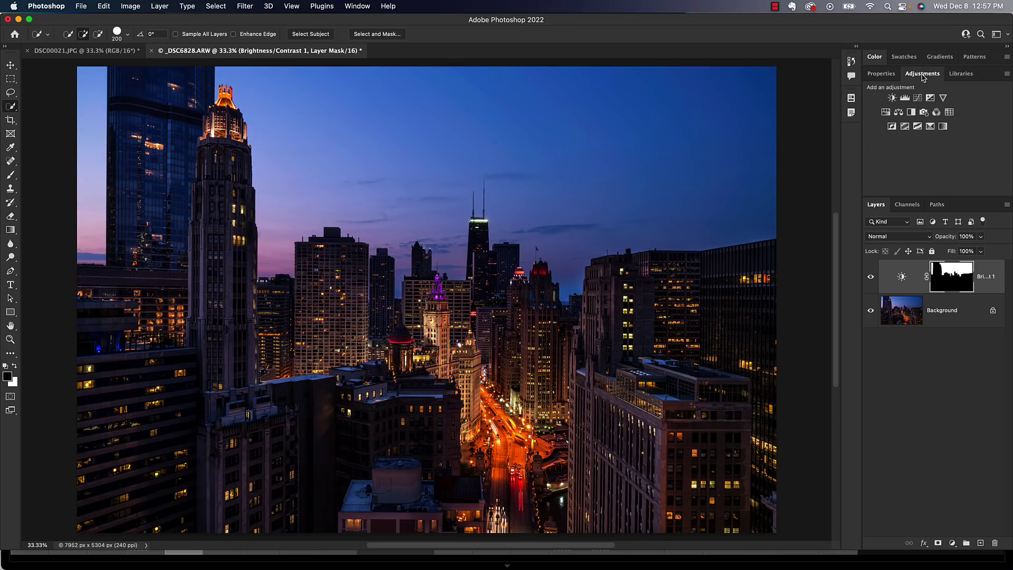
click(885, 113)
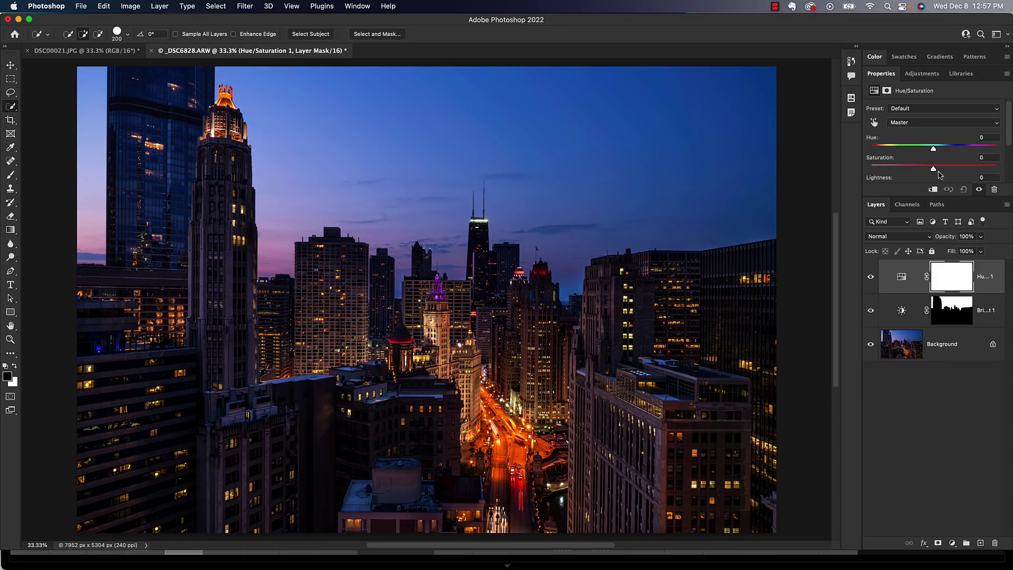
drag(933, 169, 937, 169)
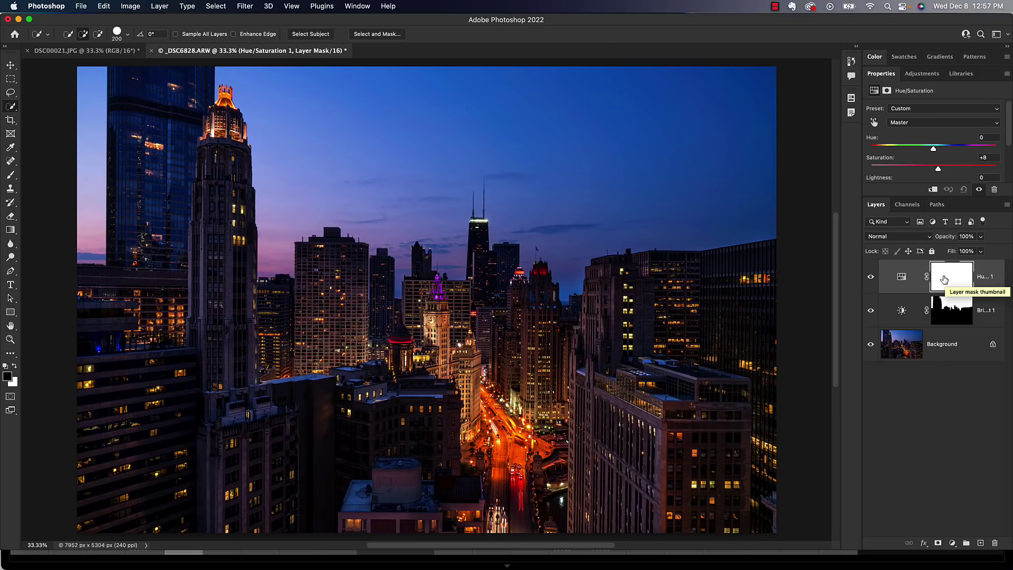
Step: Copy the Brightness/Contrast layer's sky mask onto the Hue/Saturation layer, replacing its existing mask
click(948, 313)
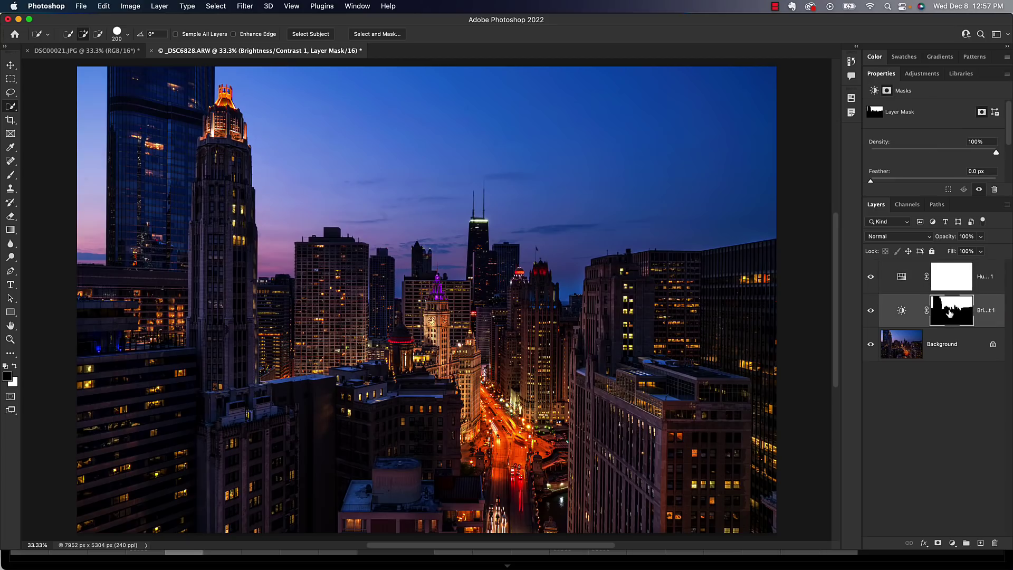
drag(949, 312, 953, 279)
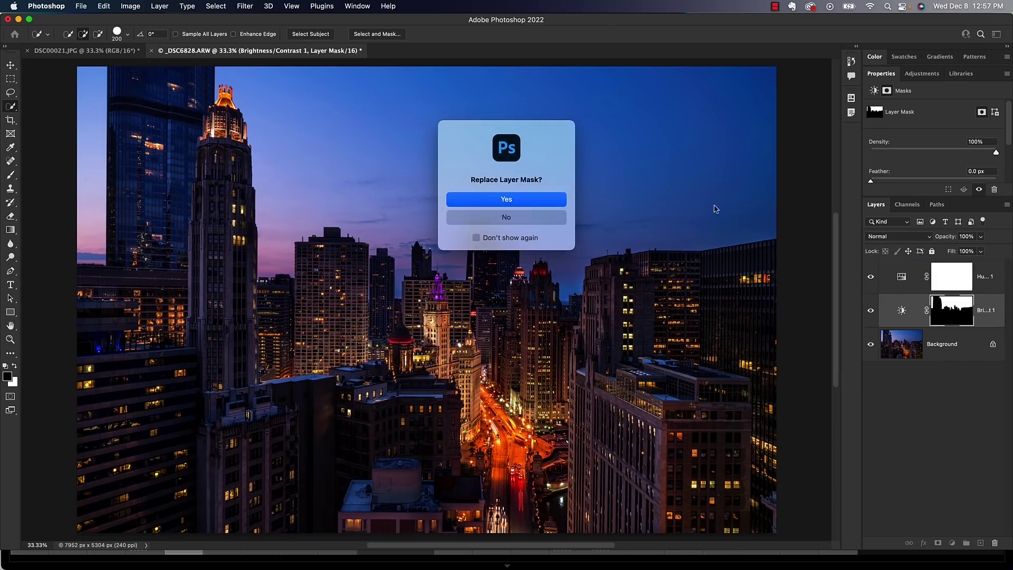
click(507, 201)
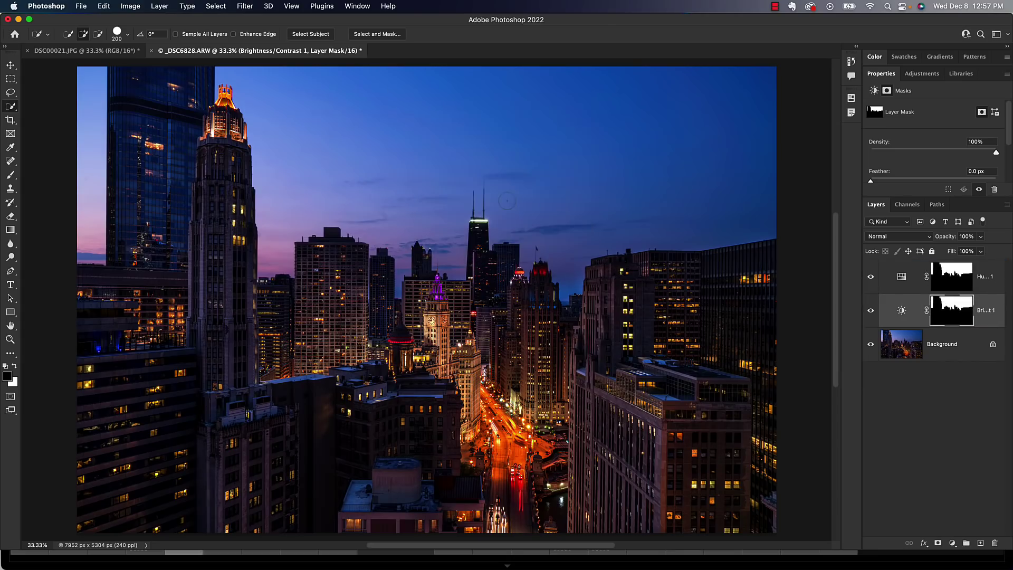
click(952, 276)
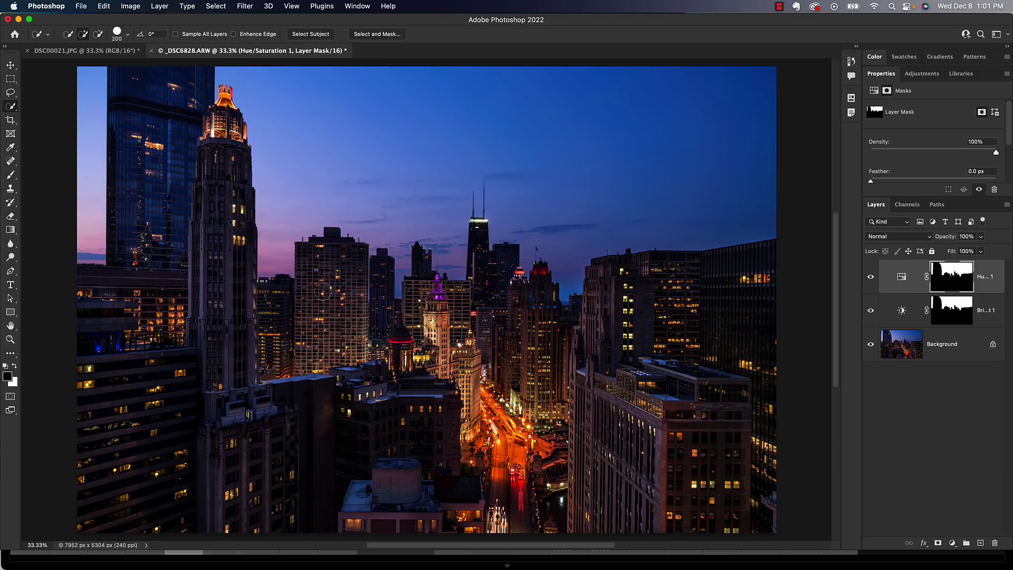
Step: Return to Lightroom Classic and preview the Chicago photo's brush-based Mask 1
key(super+Tab)
key(super+Tab)
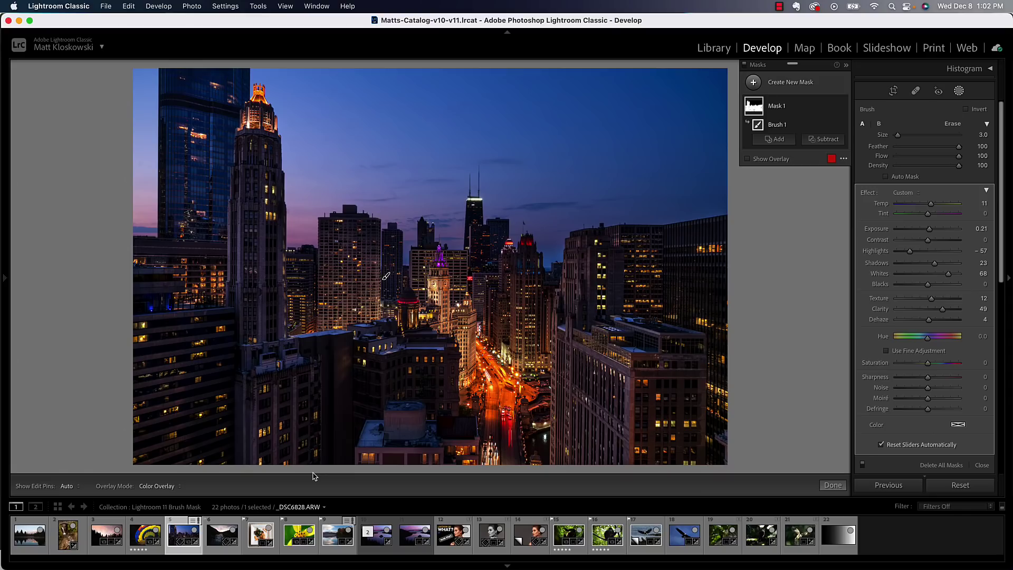
mouse_move(761, 111)
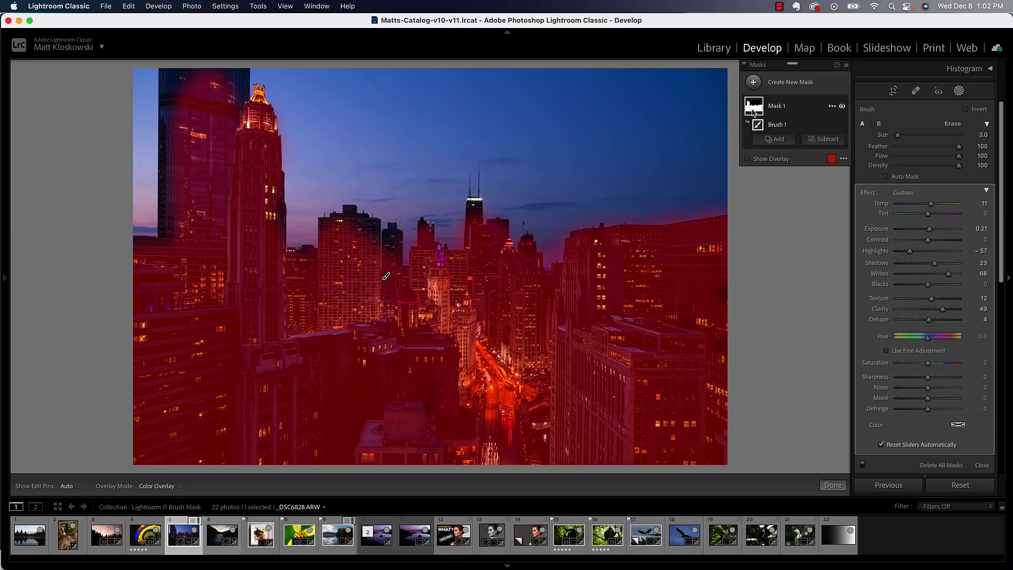
Step: Add a Select Sky mask at Exposure 0.64, then Cmd-select the river photo in the filmstrip
click(753, 82)
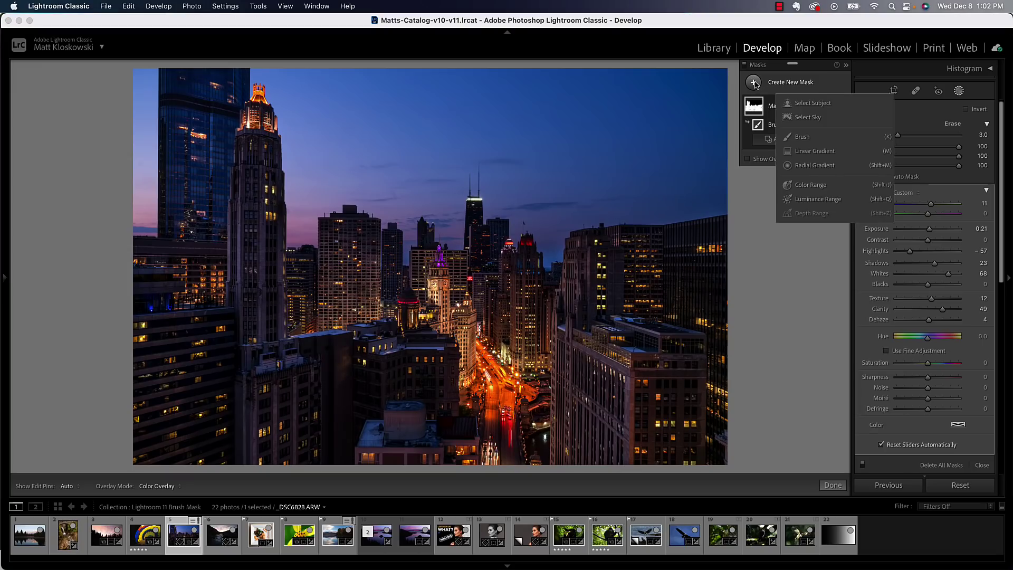
click(805, 118)
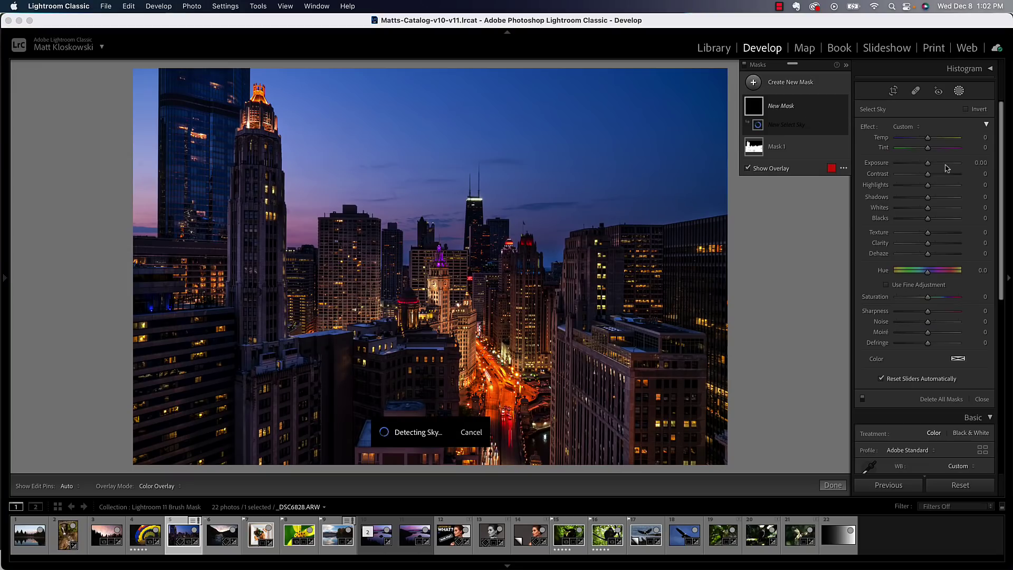
drag(928, 164, 935, 165)
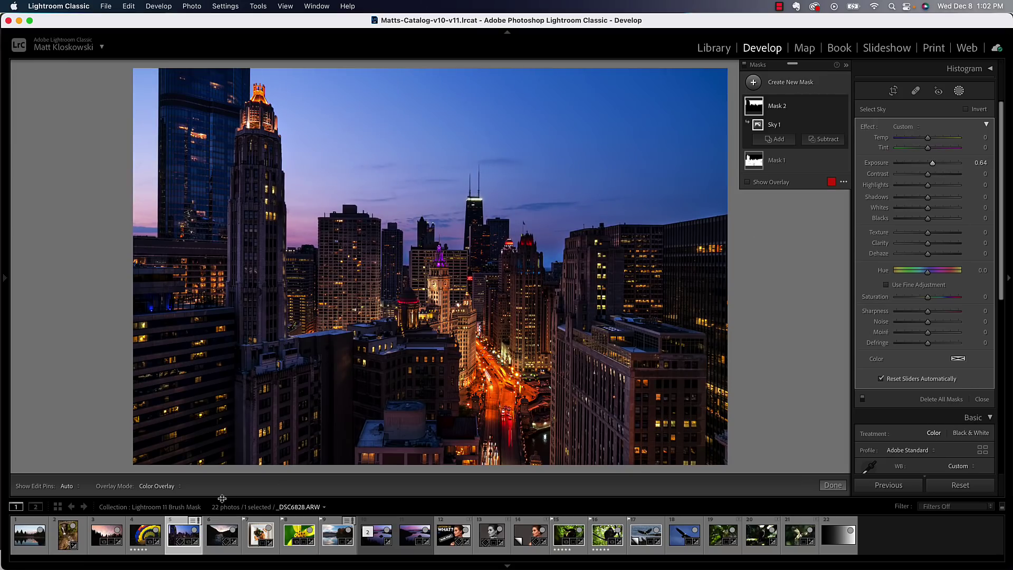
drag(222, 497, 221, 465)
super+click(285, 525)
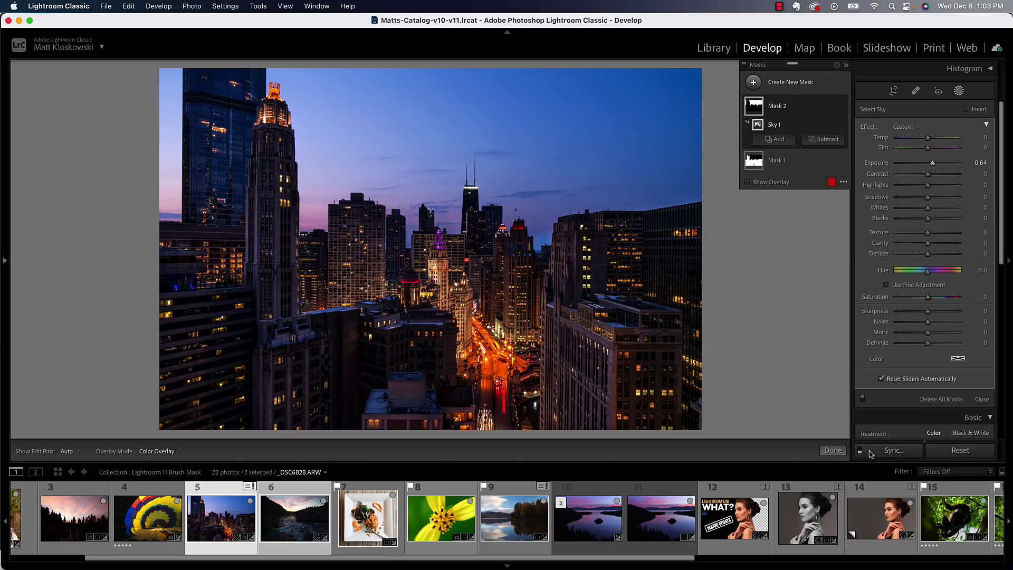
Step: Sync the Chicago photo's settings, including Mask 1 and Mask 2, to _DSC8405.ARW, replacing its masks
click(893, 450)
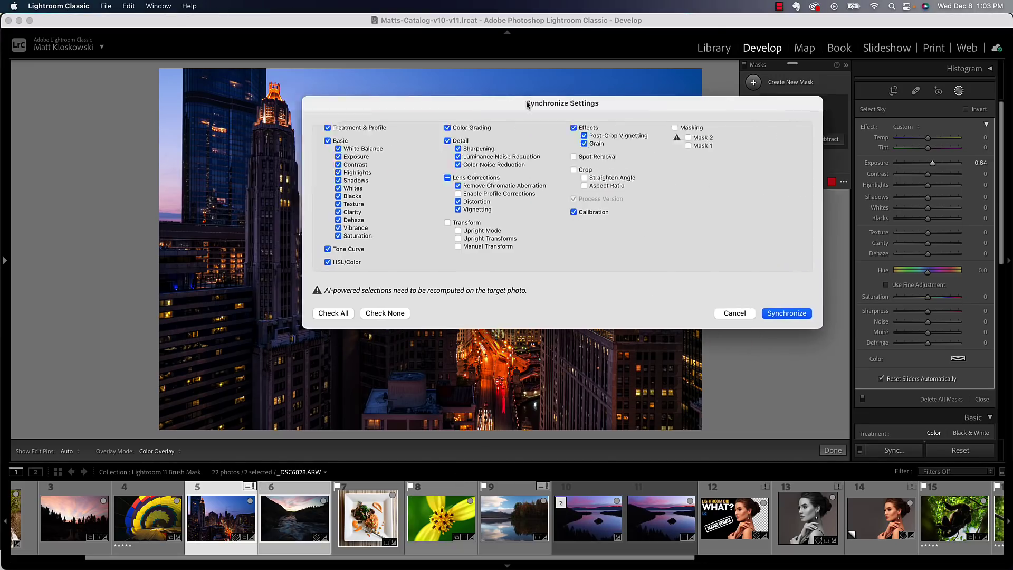
drag(474, 107, 751, 101)
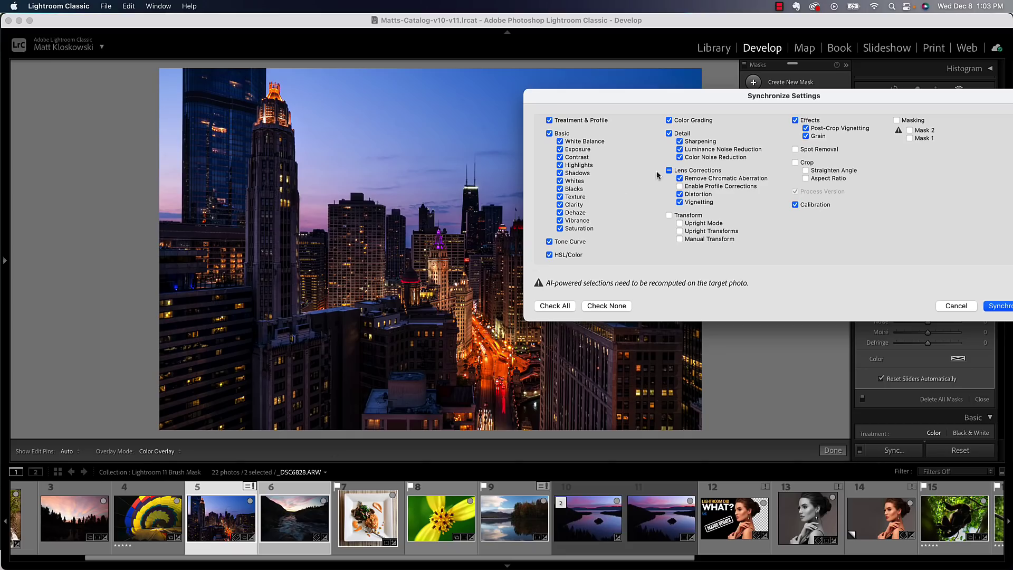
drag(750, 98, 402, 114)
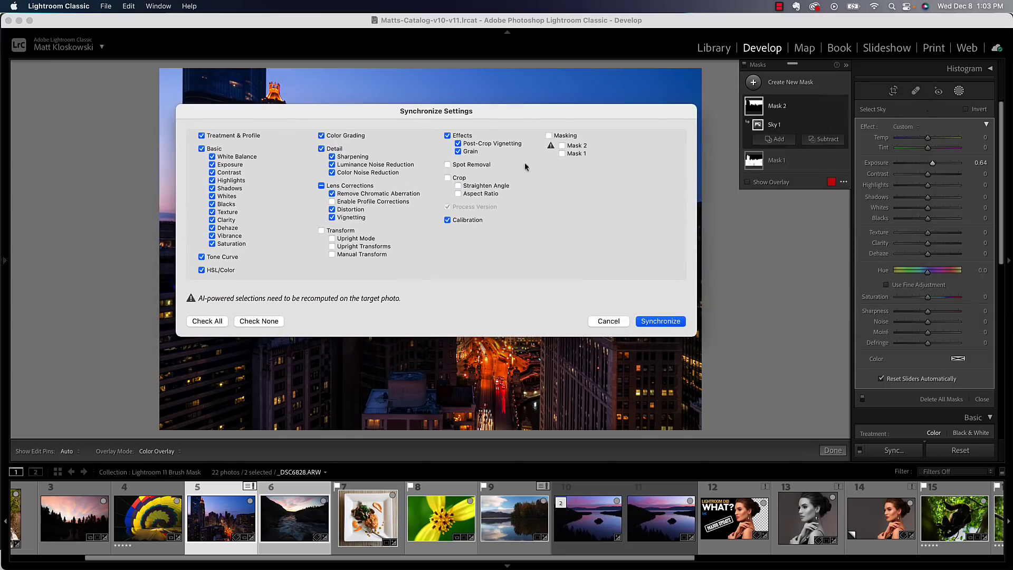
click(548, 136)
mouse_move(551, 150)
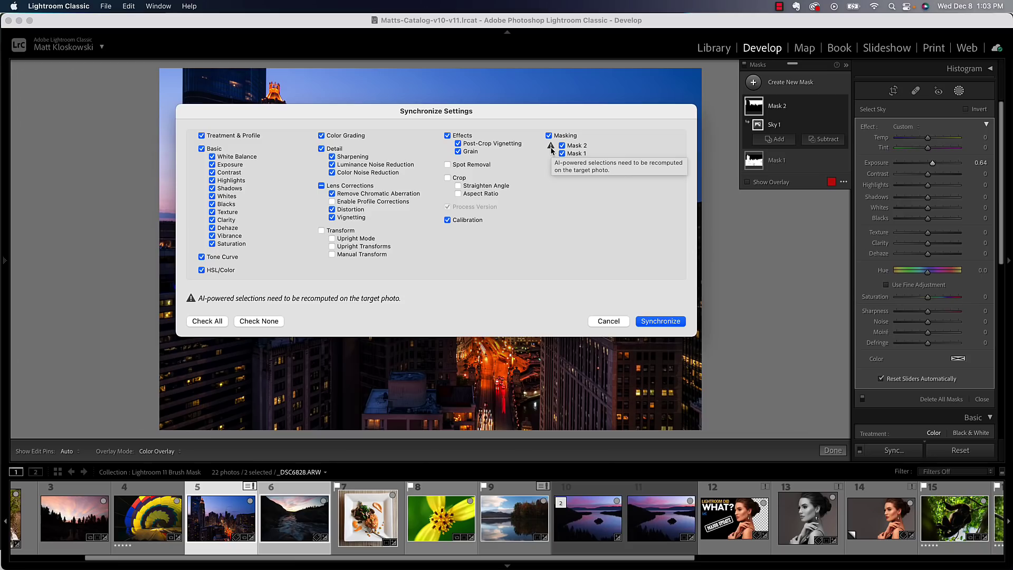
click(660, 322)
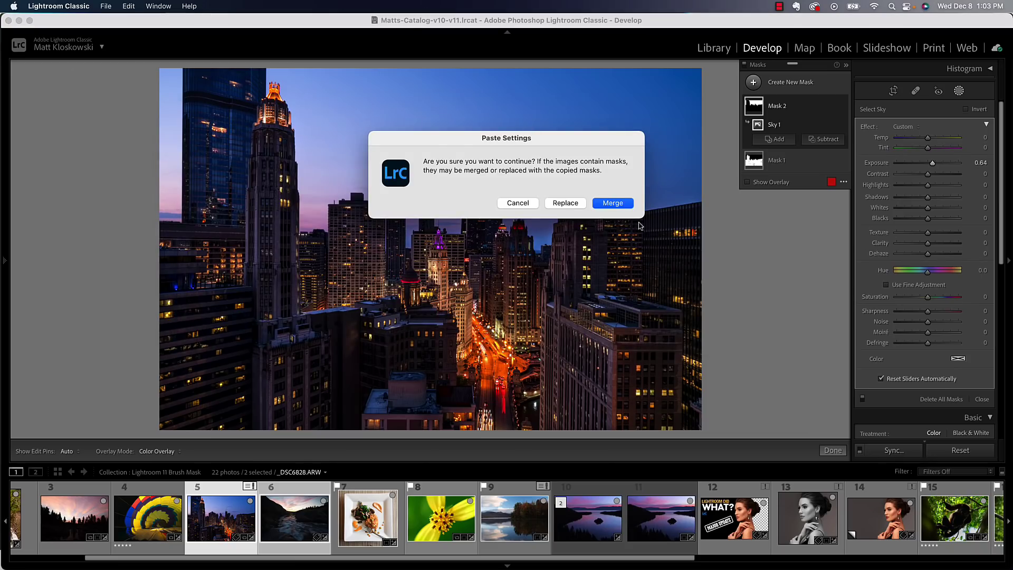
click(564, 203)
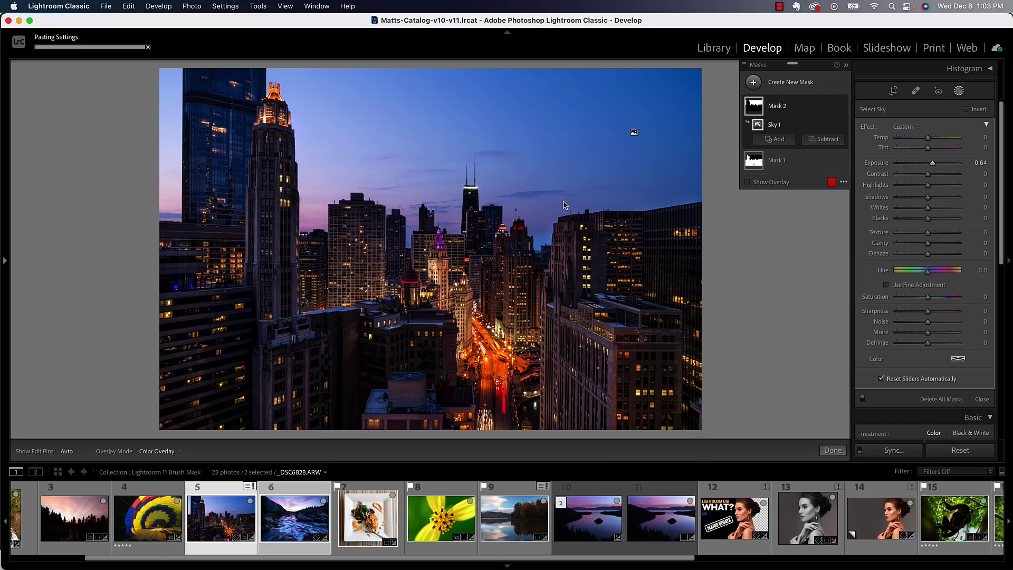
Step: Open the river photo alone and expand its synced Mask 2 to show Sky 1
click(295, 516)
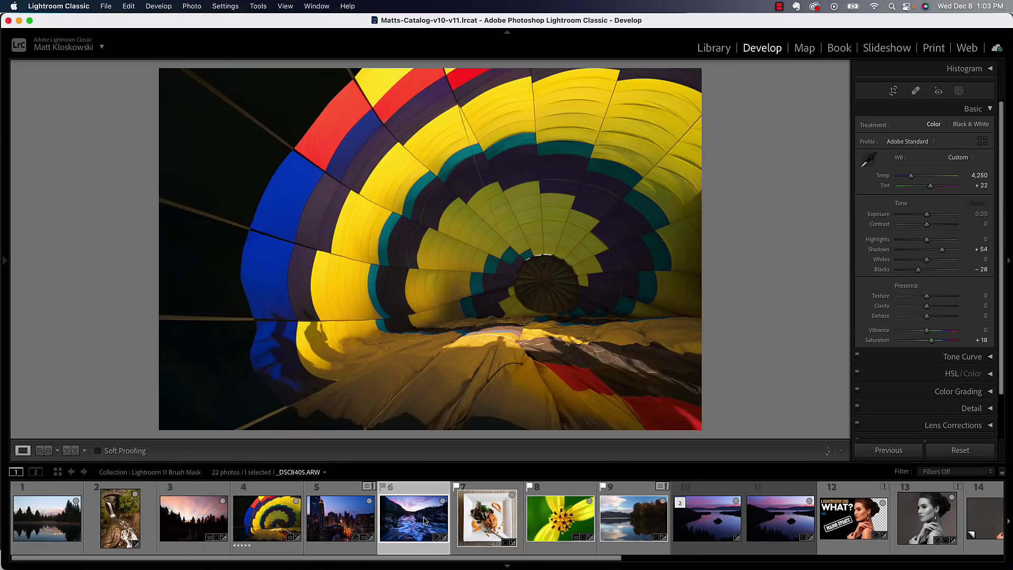
click(958, 91)
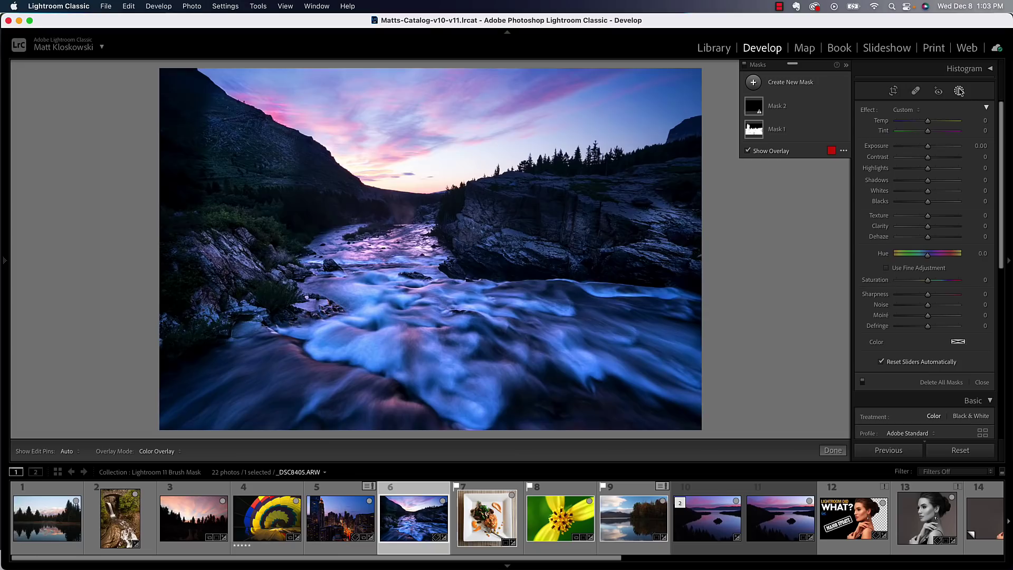
mouse_move(761, 129)
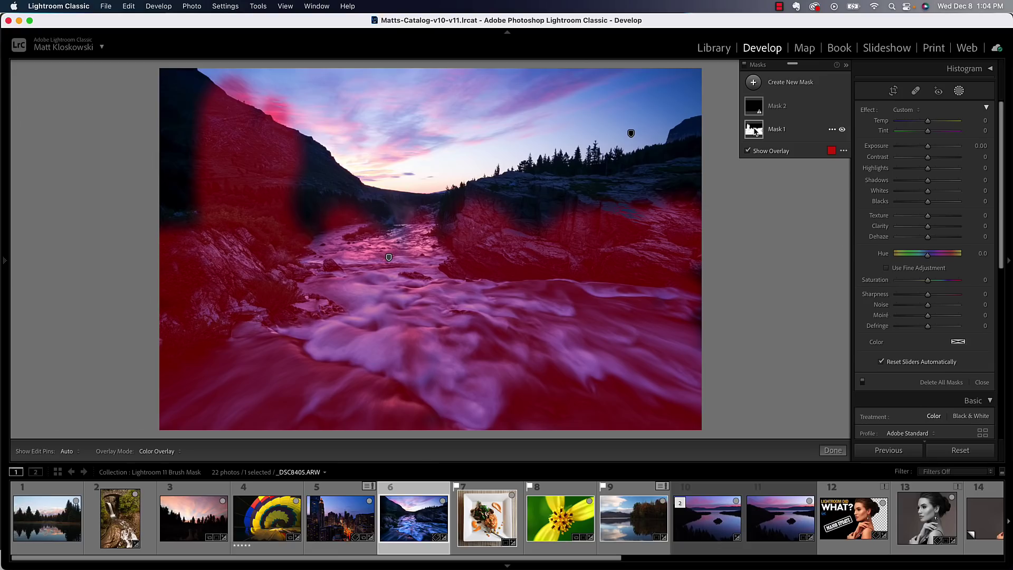
click(760, 107)
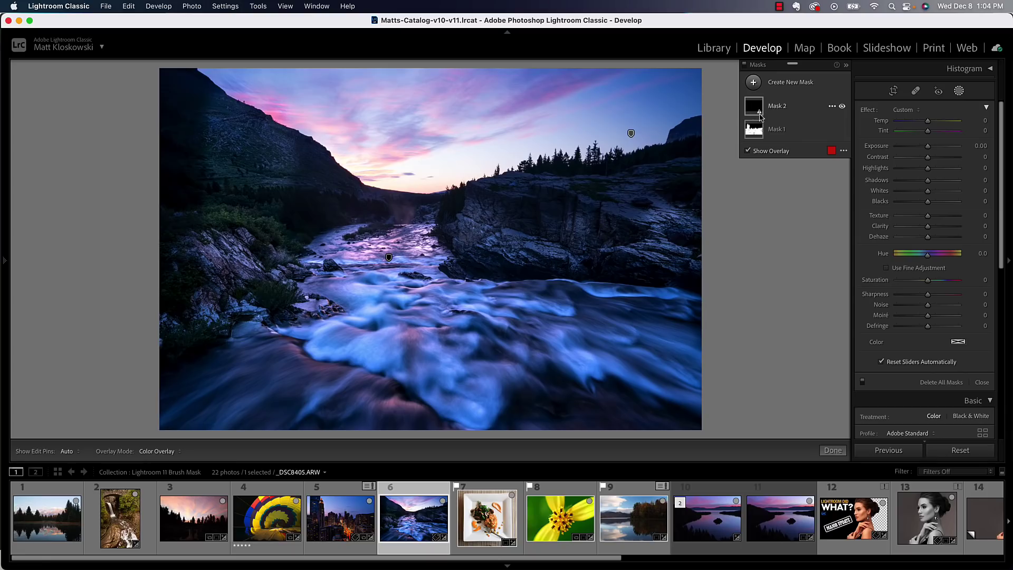
click(759, 114)
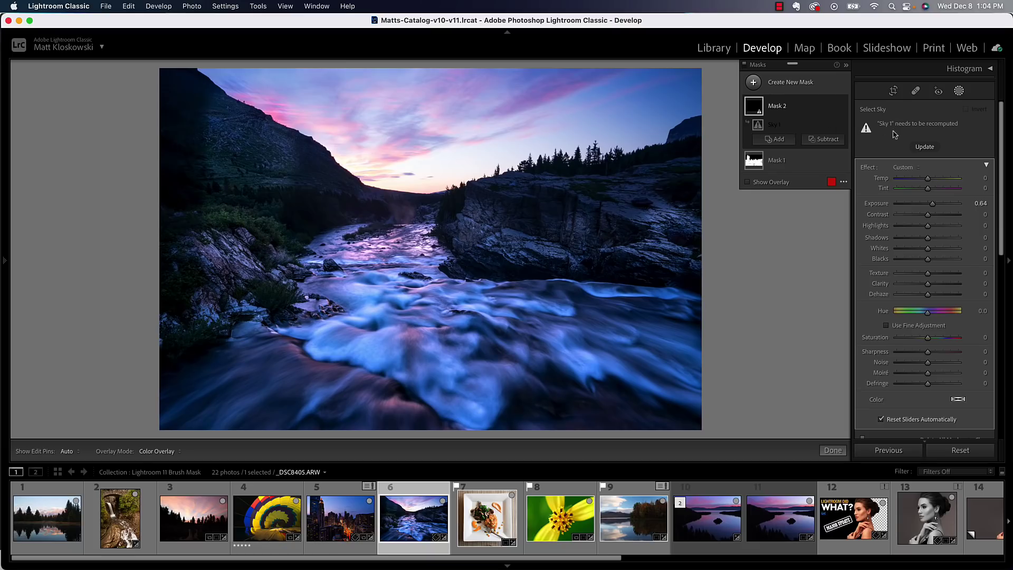
Step: Update the river photo's Sky 1 mask and lower its exposure to -0.45
click(924, 147)
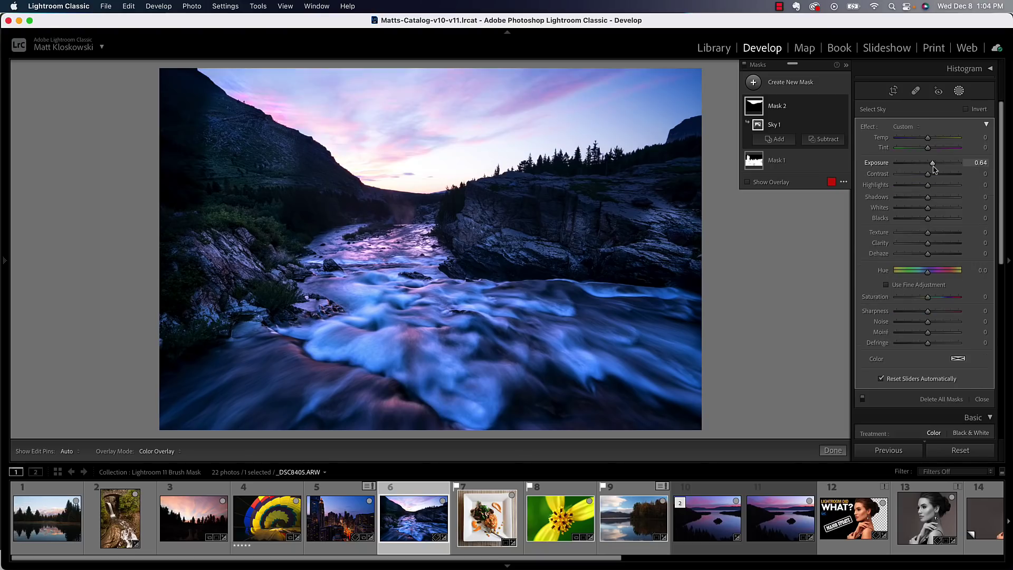
drag(932, 163, 926, 169)
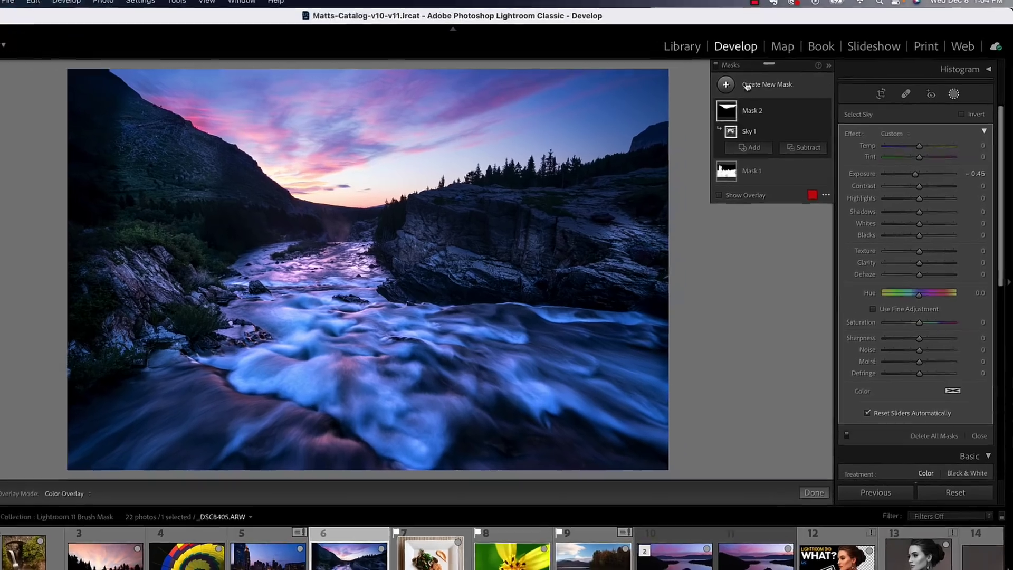
Step: Show the list of new mask types for the river photo
click(746, 86)
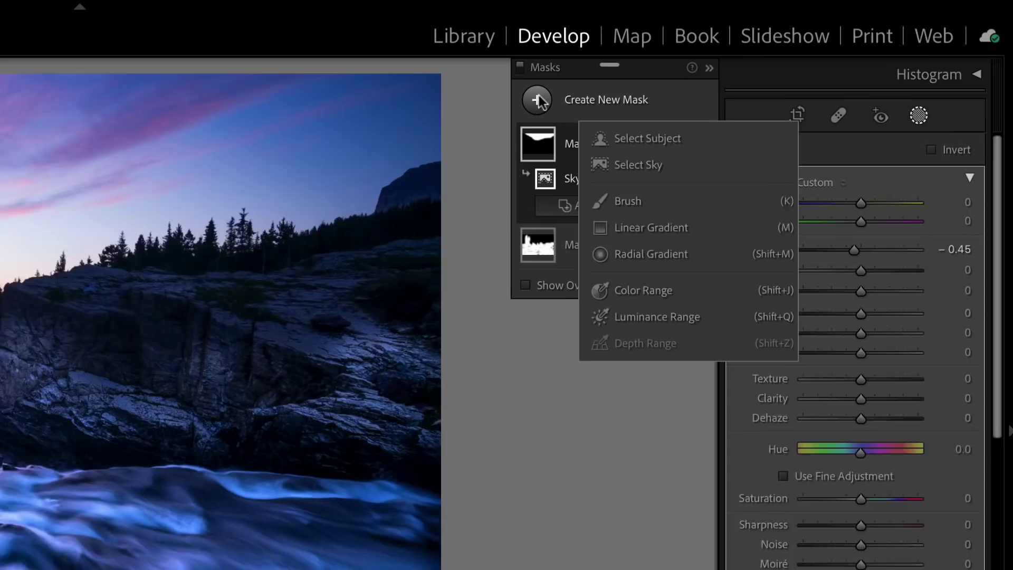